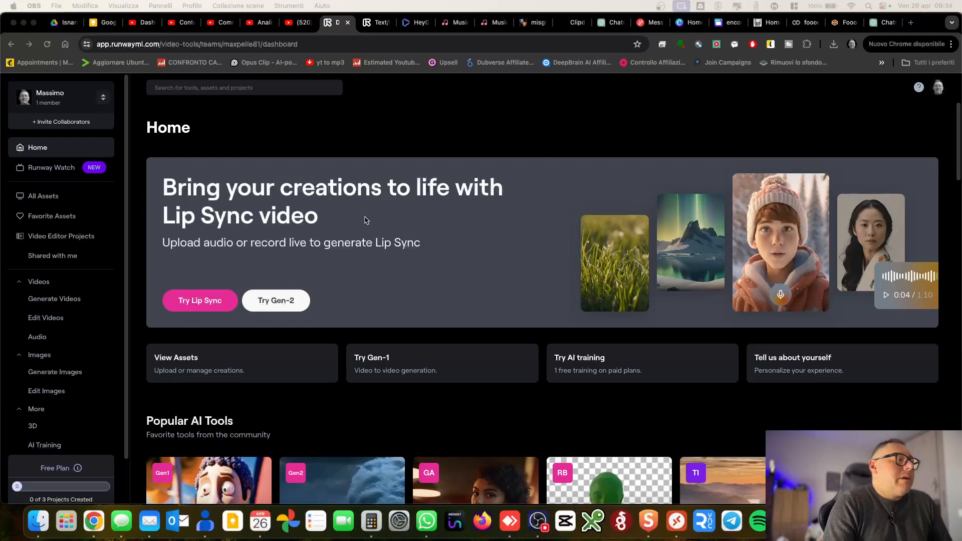
Open the Gen-2 video generator and upload influencer.png from the Download folder as the source image
left_click(273, 306)
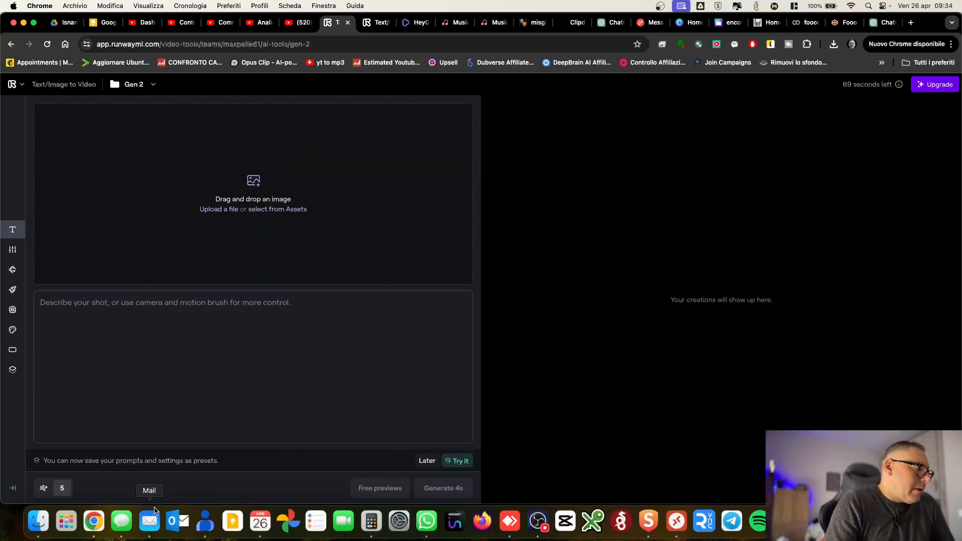
left_click(232, 209)
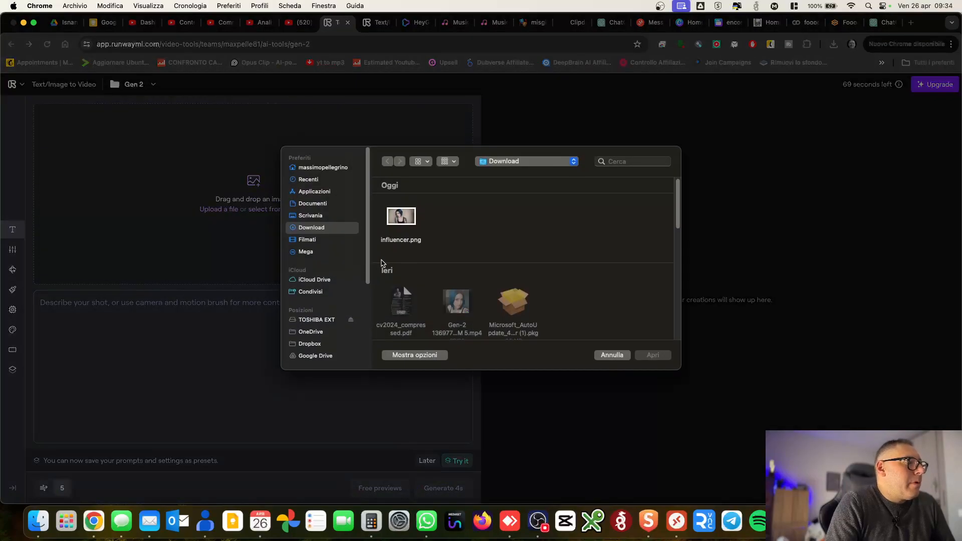
left_click(405, 219)
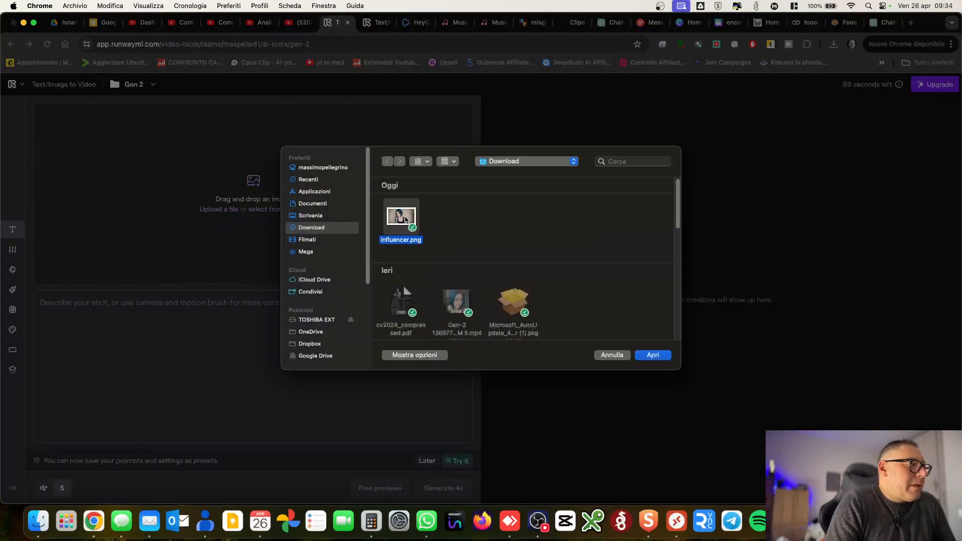
left_click(653, 355)
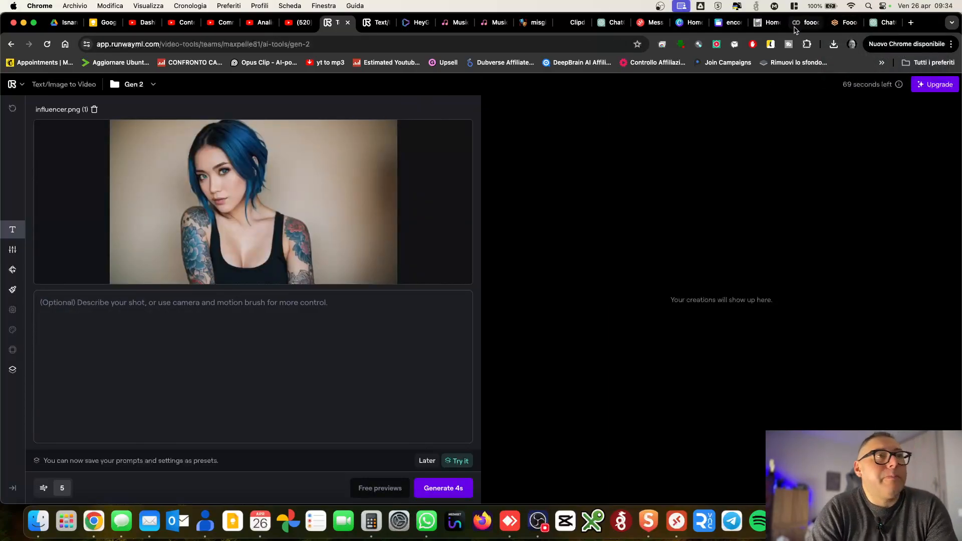
Switch to the Fooocus tab and review the generated images and text prompt, including its English translation in ChatGPT
left_click(849, 23)
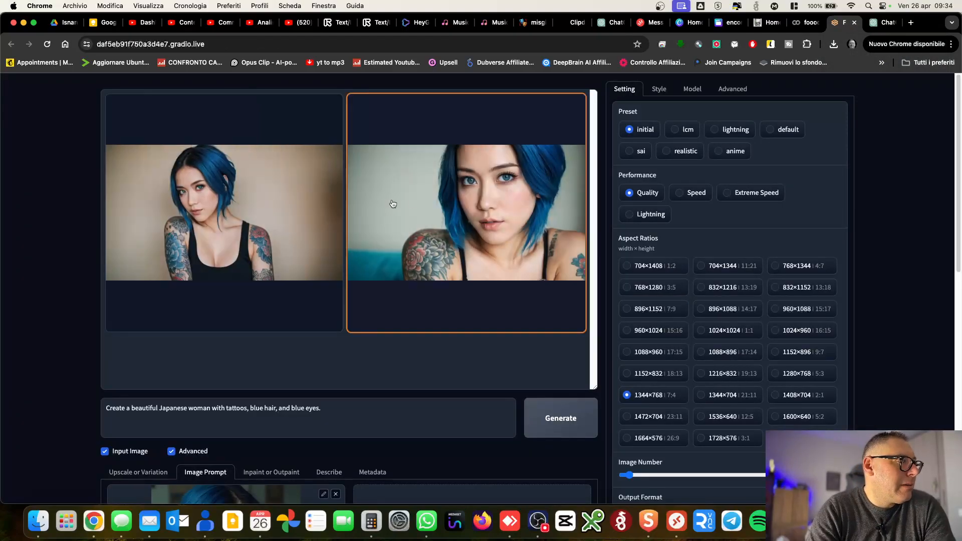
scroll(350, 202, "down", 10)
scroll(350, 202, "up", 10)
scroll(345, 202, "down", 1)
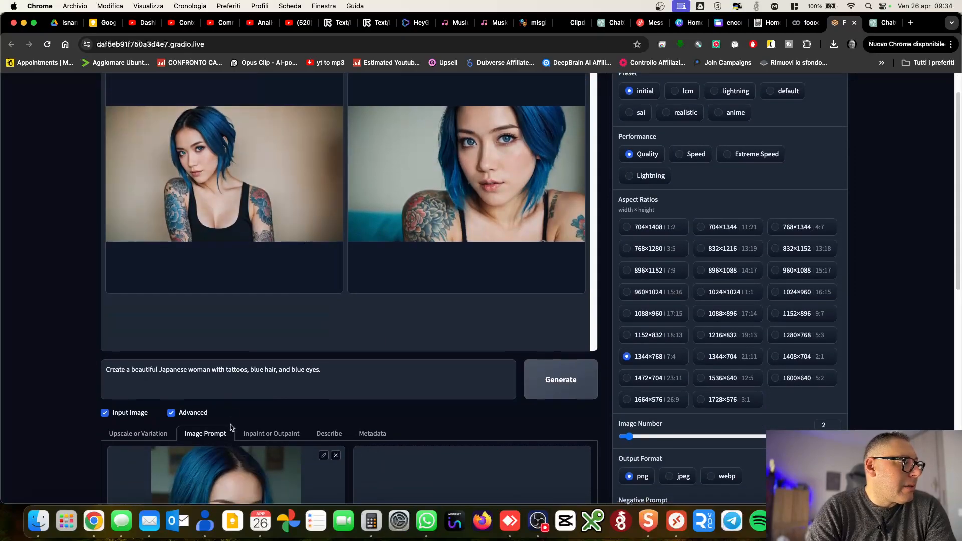
left_click_drag(321, 369, 90, 376)
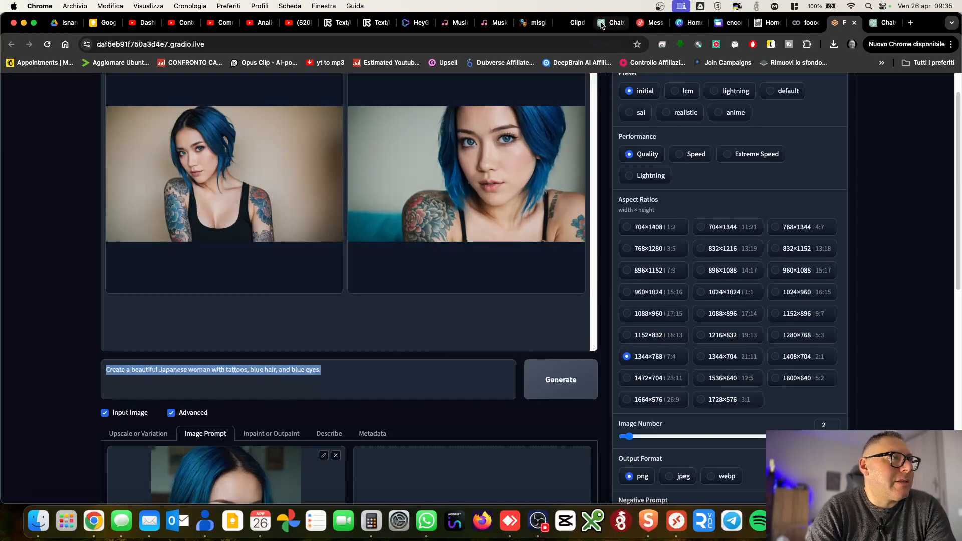
left_click(873, 24)
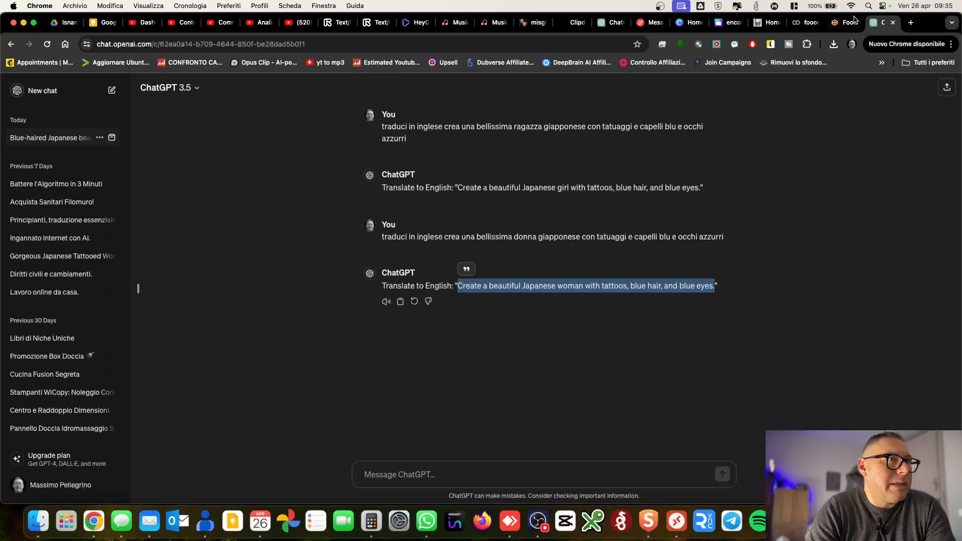
Back in Fooocus, examine the image prompt's reference face, its FaceSwap, Stop At and Weight settings, and the aspect ratio options
left_click(849, 22)
scroll(375, 408, "up", 1)
scroll(307, 399, "down", 4)
scroll(307, 399, "down", 1)
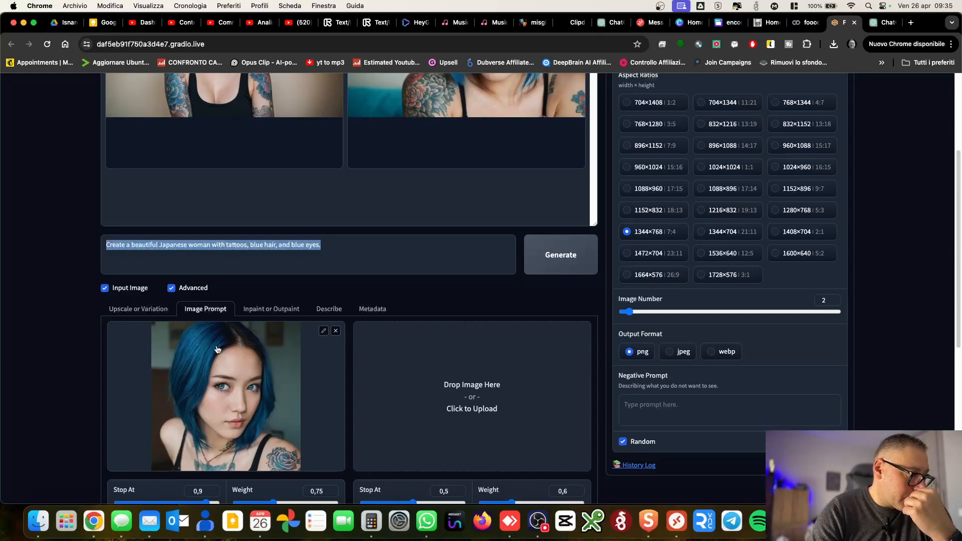
scroll(182, 303, "up", 1)
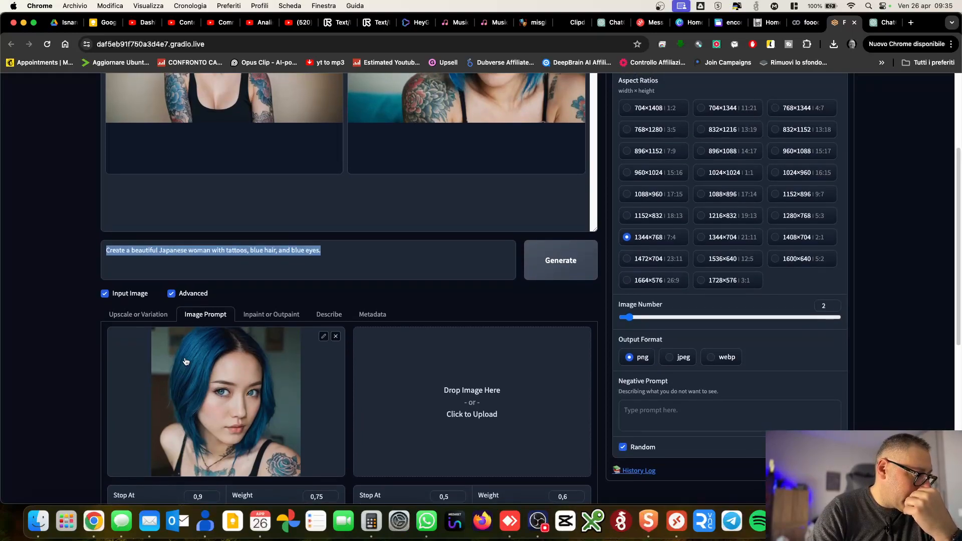
scroll(180, 357, "down", 4)
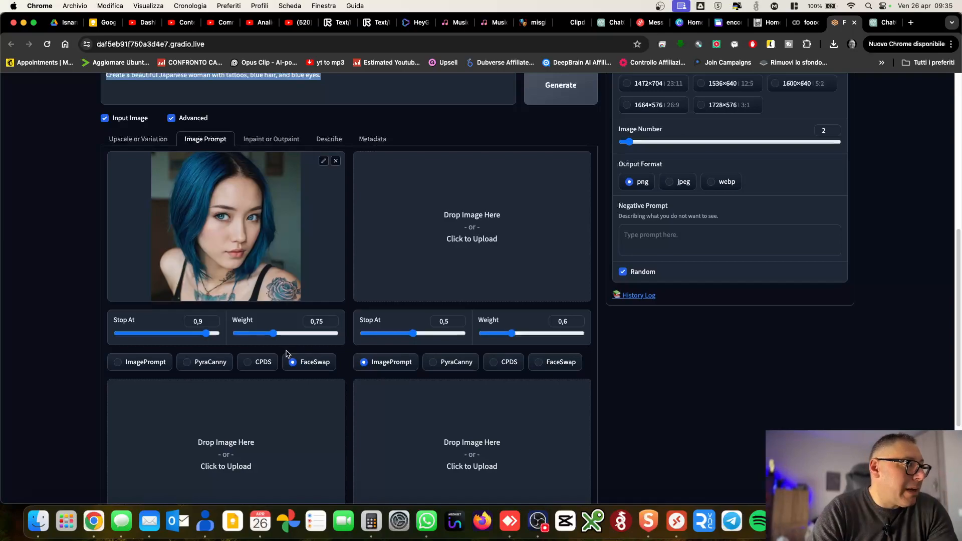
scroll(787, 249, "up", 3)
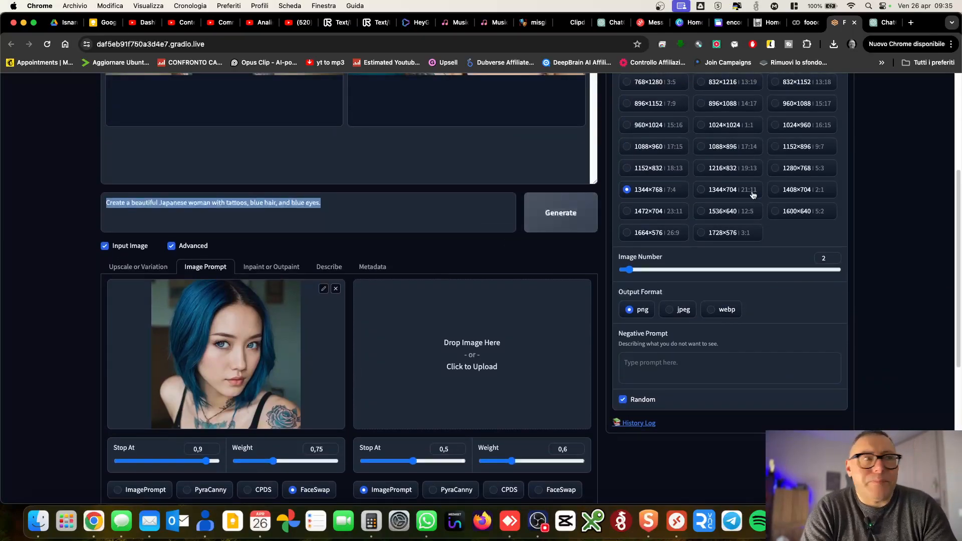
scroll(551, 232, "up", 5)
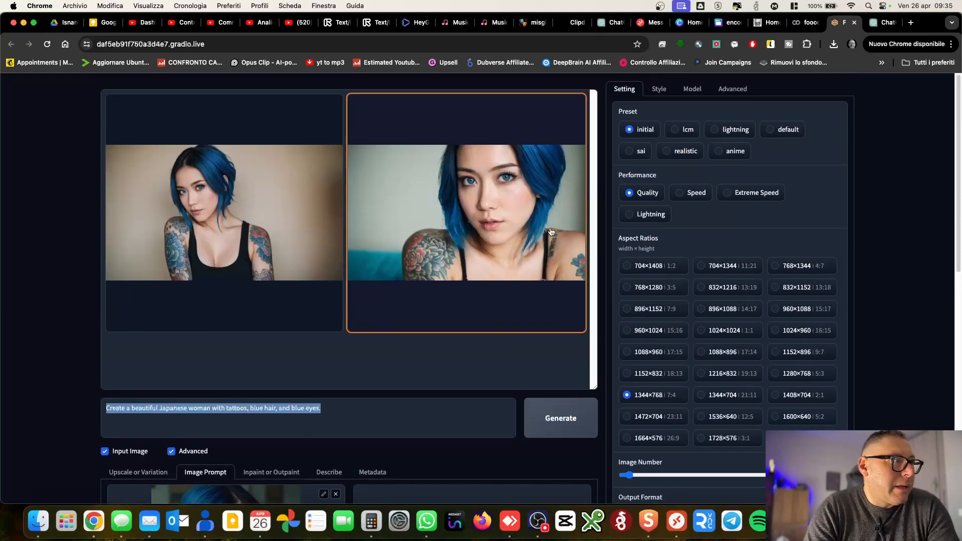
Enlarge the close-up portrait among the generated images, download it, and return to the image gallery
left_click(520, 214)
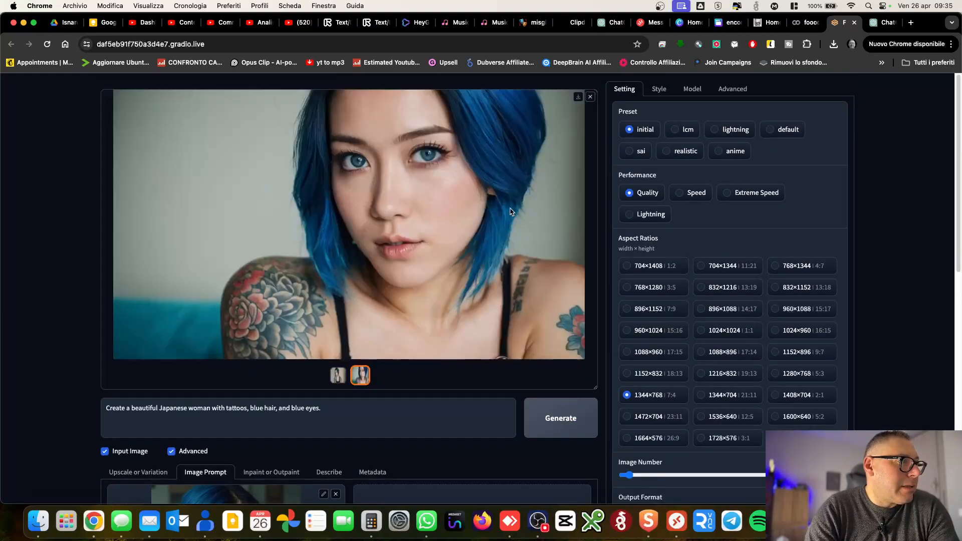
left_click(576, 99)
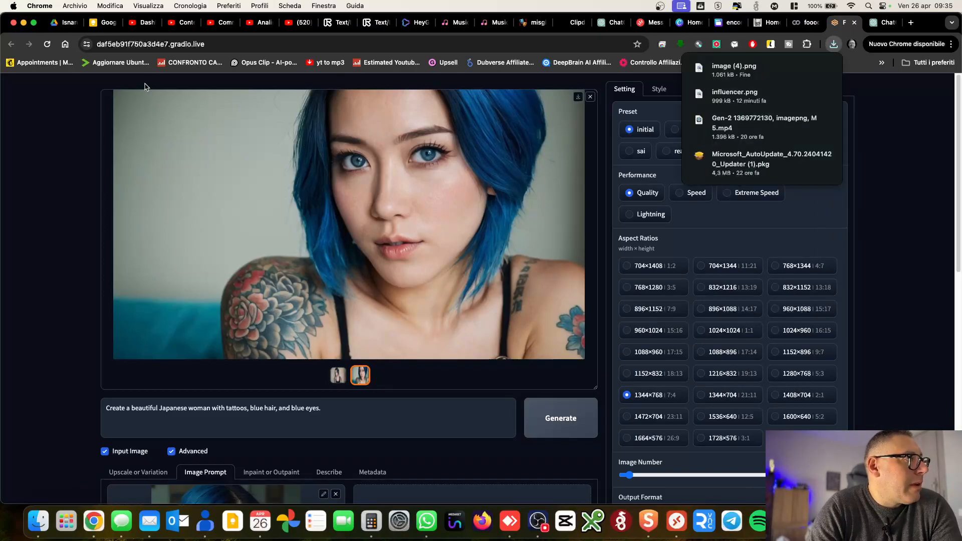
left_click(869, 120)
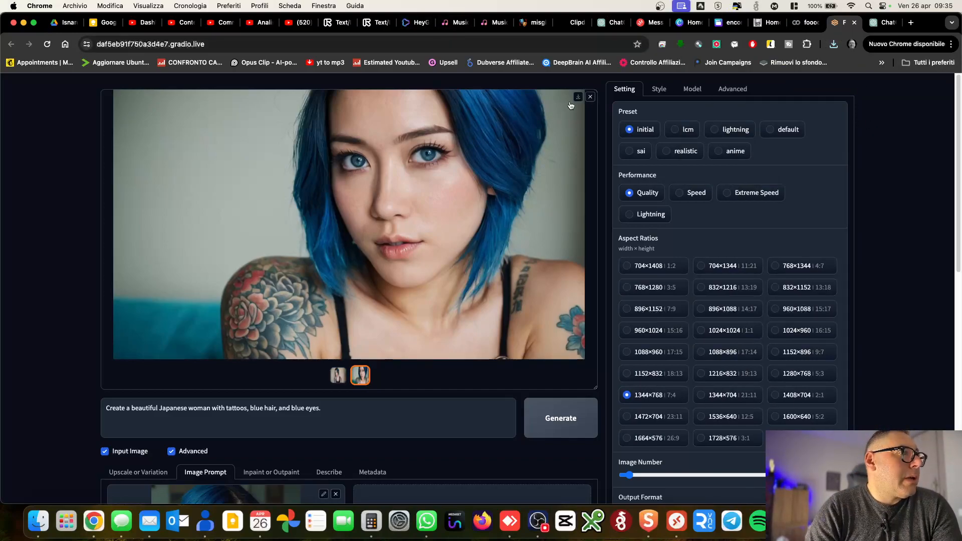
left_click(591, 97)
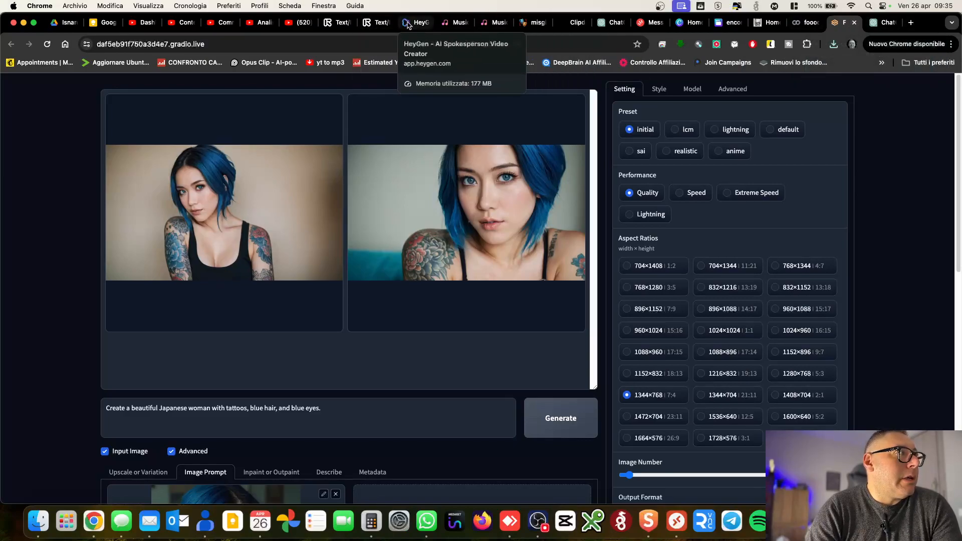
Return to the Runway tab with the newly uploaded image and paint over the woman's entire figure with Motion Brush 1
left_click(378, 25)
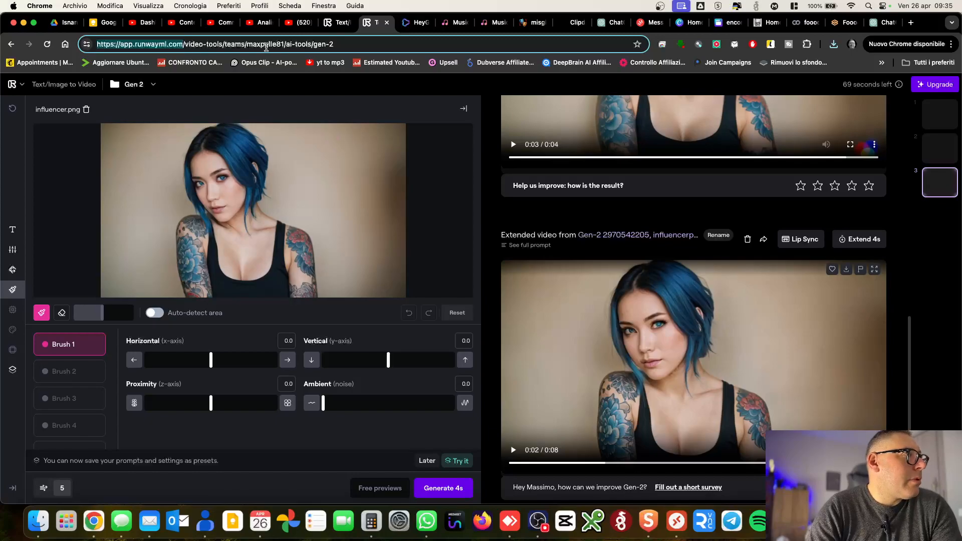
left_click(337, 24)
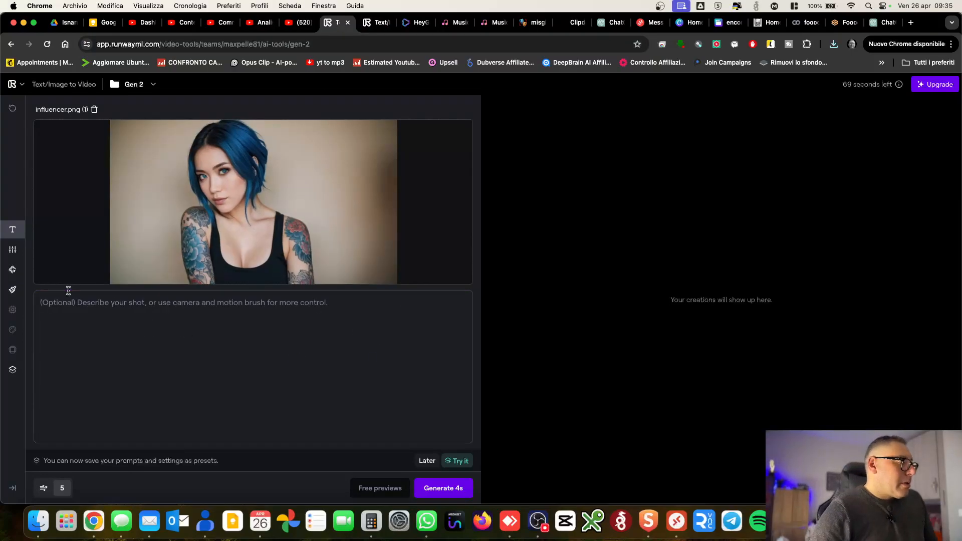
left_click(11, 291)
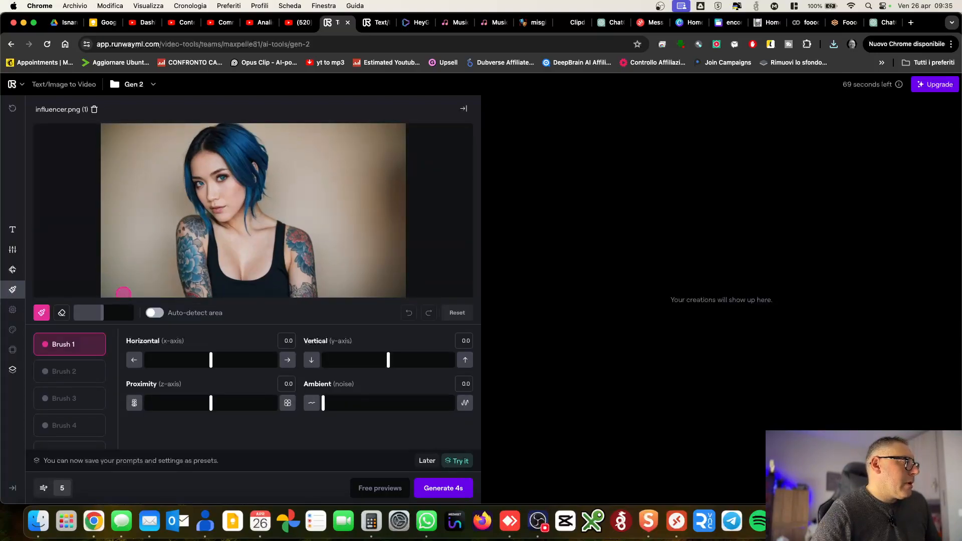
mouse_move(188, 293)
left_mouse_down()
mouse_move(173, 233)
mouse_move(196, 208)
mouse_move(188, 157)
mouse_move(209, 131)
mouse_move(245, 132)
mouse_move(263, 153)
mouse_move(261, 204)
mouse_move(305, 245)
mouse_move(311, 308)
mouse_move(236, 288)
mouse_move(208, 291)
mouse_move(295, 284)
mouse_move(290, 247)
mouse_move(285, 280)
mouse_move(283, 220)
mouse_move(271, 257)
mouse_move(279, 284)
mouse_move(240, 180)
mouse_move(247, 153)
mouse_move(250, 188)
mouse_move(255, 166)
mouse_move(229, 143)
mouse_move(260, 183)
mouse_move(237, 145)
left_mouse_up()
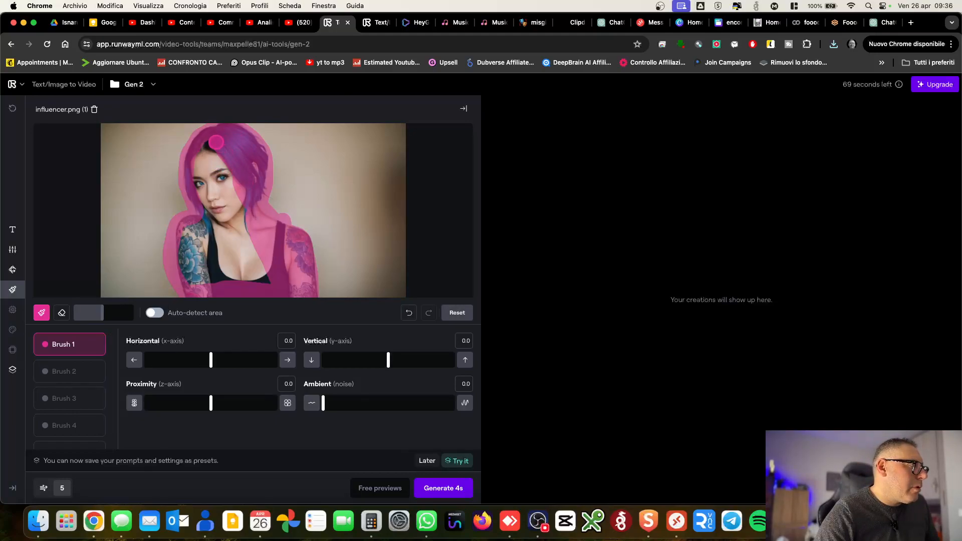
mouse_move(198, 159)
left_mouse_down()
mouse_move(194, 183)
mouse_move(225, 154)
mouse_move(202, 197)
mouse_move(224, 163)
mouse_move(233, 208)
mouse_move(243, 190)
mouse_move(242, 229)
mouse_move(232, 196)
mouse_move(266, 280)
mouse_move(217, 192)
mouse_move(236, 289)
mouse_move(249, 289)
mouse_move(228, 219)
mouse_move(224, 264)
mouse_move(205, 204)
mouse_move(217, 279)
left_mouse_up()
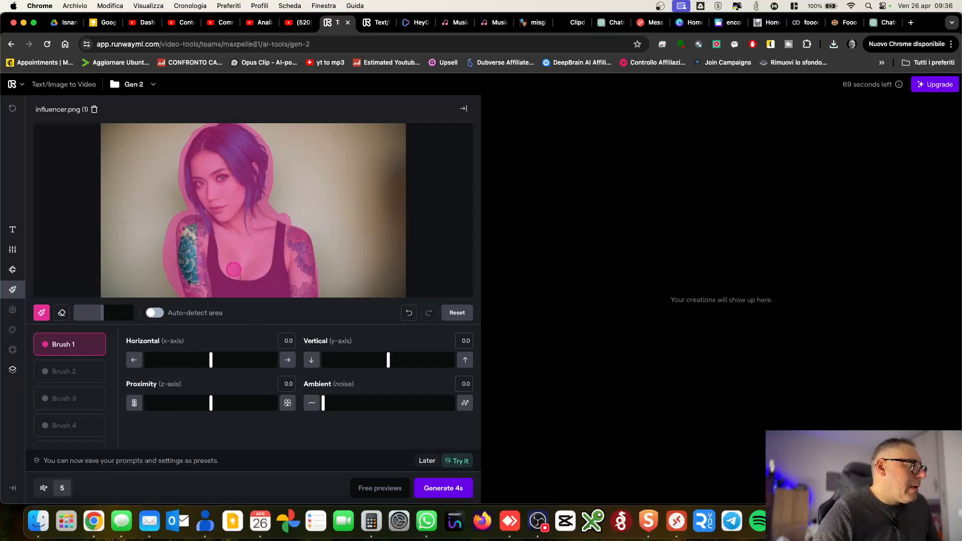
mouse_move(197, 274)
left_mouse_down()
mouse_move(187, 247)
mouse_move(196, 227)
mouse_move(194, 273)
left_mouse_up()
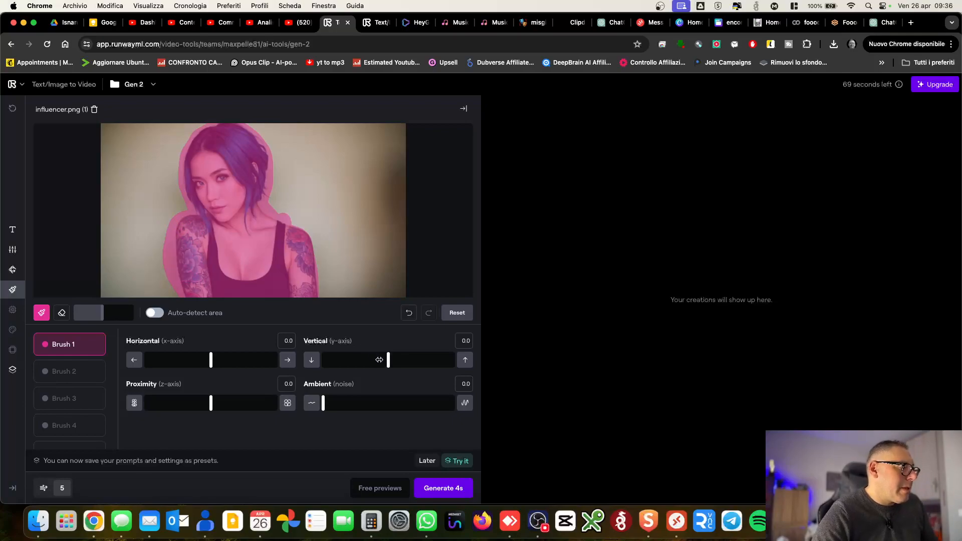
Set Brush 1's motion to ambient 6.2, proximity -2.0, horizontal 1.6 and vertical 3.0
left_click_drag(331, 402, 404, 402)
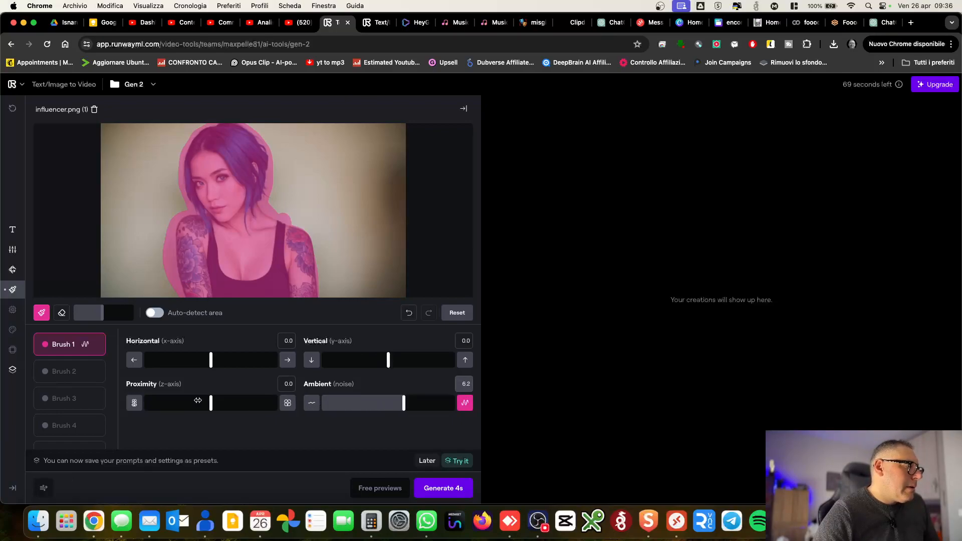
mouse_move(207, 404)
left_mouse_down()
mouse_move(216, 404)
mouse_move(197, 404)
left_mouse_up()
left_click_drag(210, 363, 221, 363)
left_click_drag(387, 363, 406, 365)
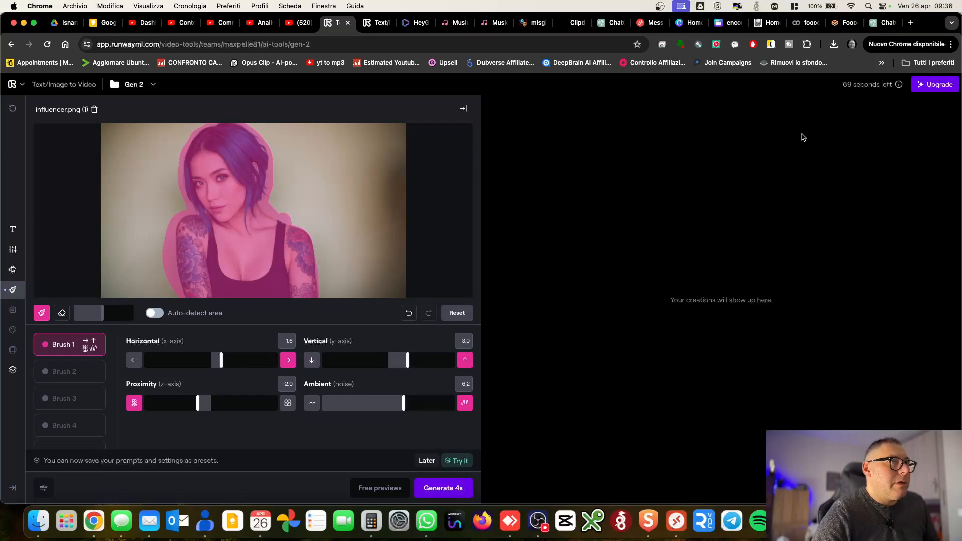
Switch to the other Runway Gen-2 tab and look through its previously generated videos
left_click(370, 22)
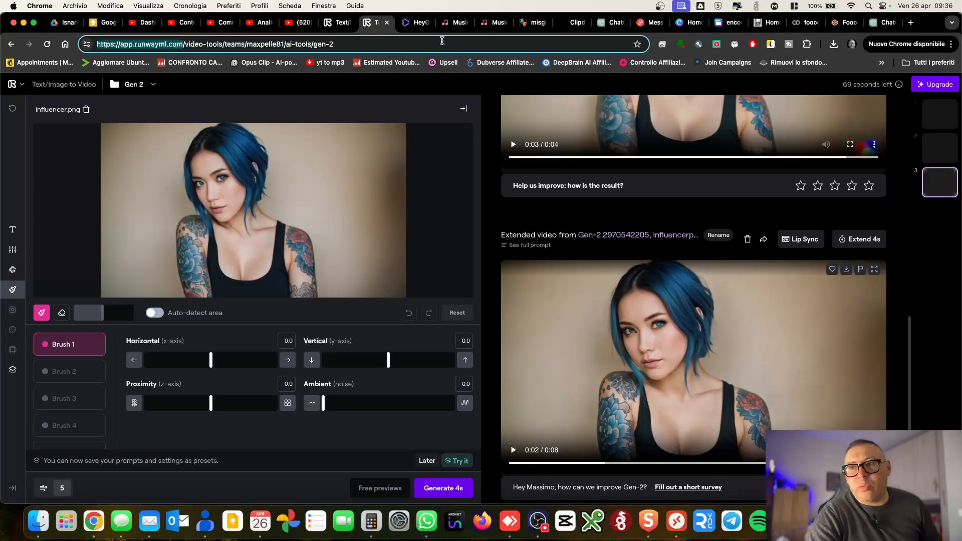
scroll(731, 276, "up", 5)
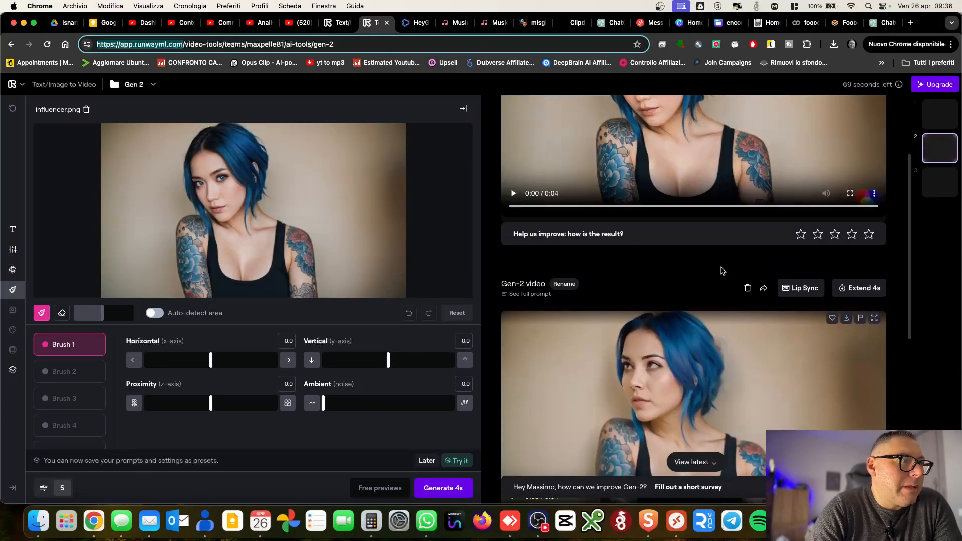
scroll(716, 270, "down", 10)
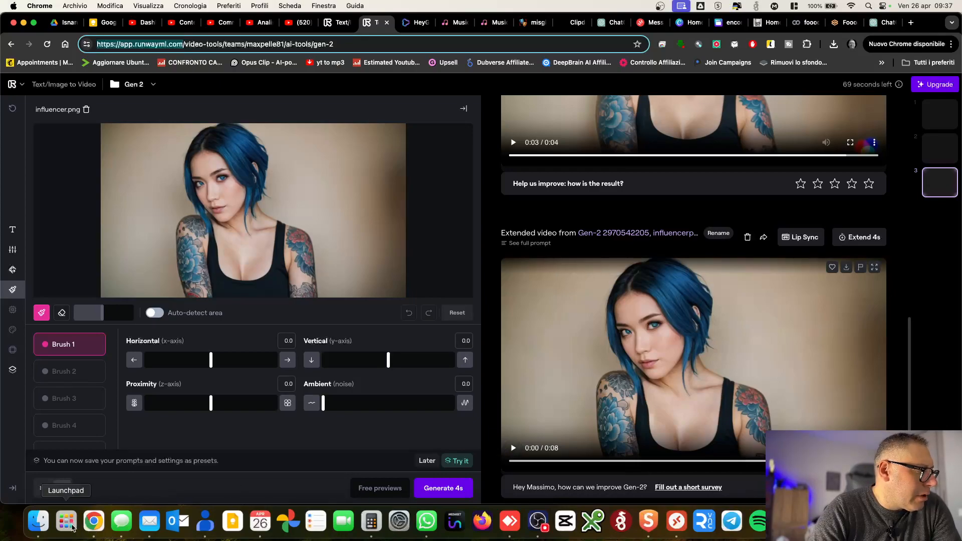
left_click(38, 521)
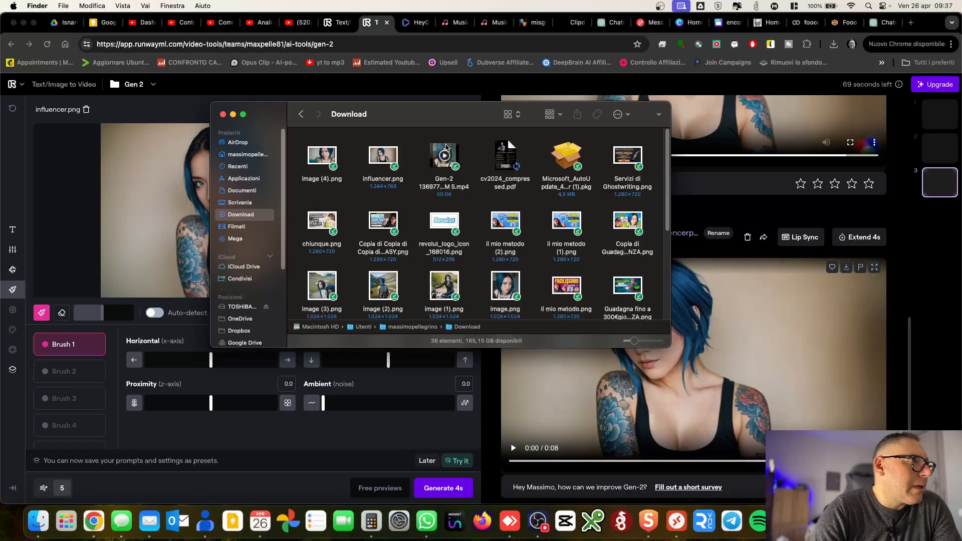
double_click(454, 152)
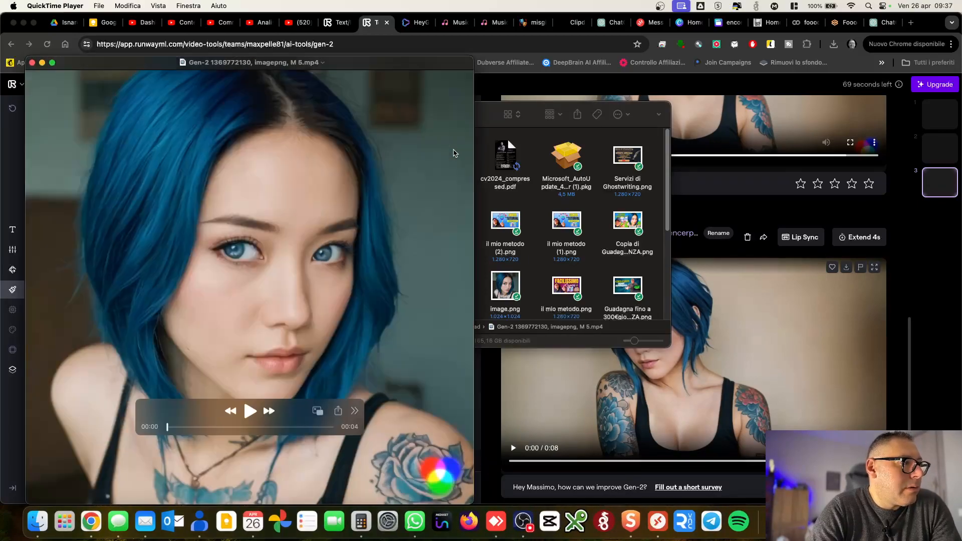
left_click_drag(331, 65, 469, 69)
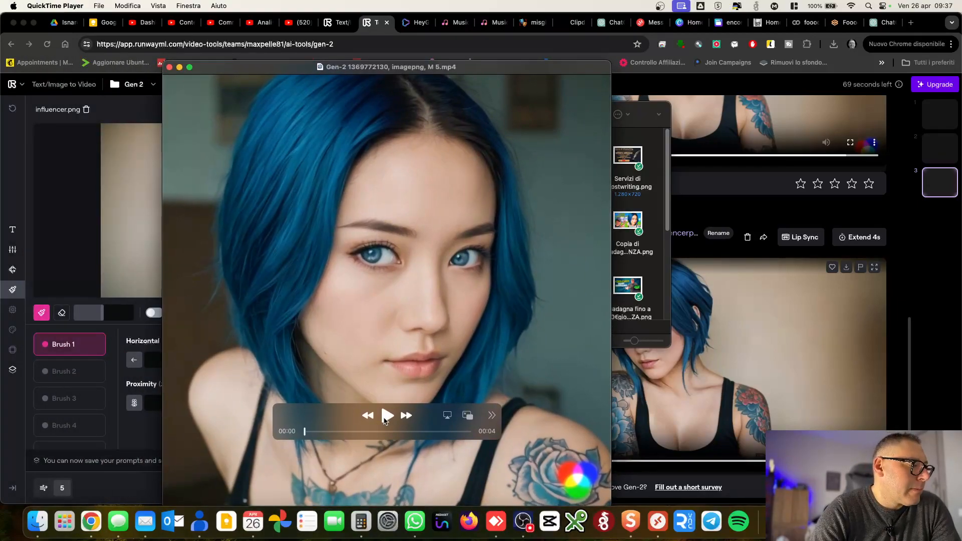
left_click(386, 419)
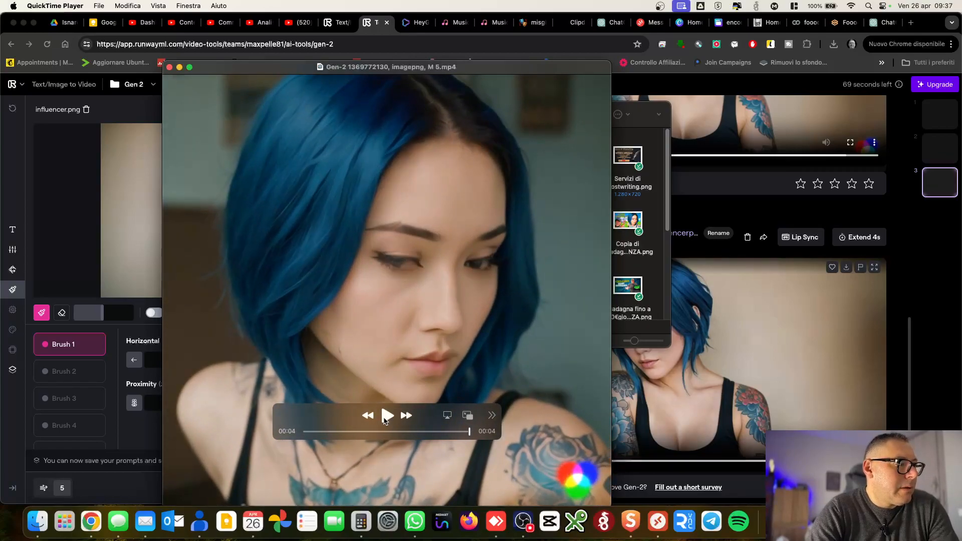
left_click(170, 68)
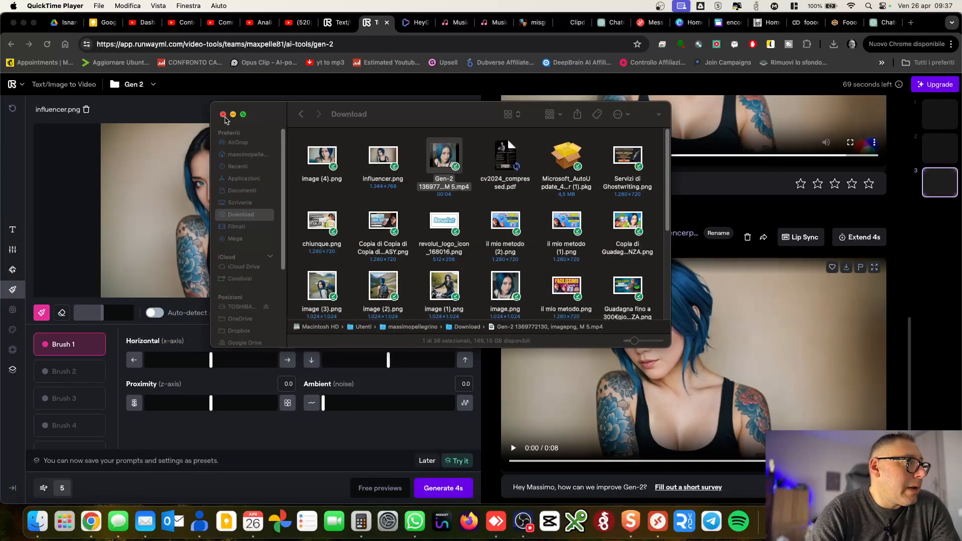
left_click(223, 114)
Return to the Runway Gen-2 page and play the extended 8-second video
left_click(548, 271)
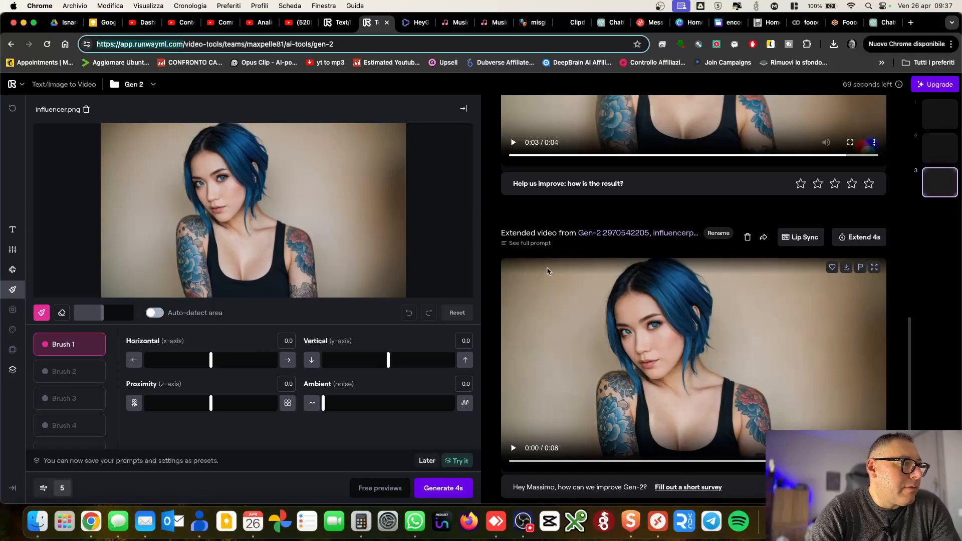
left_click(512, 449)
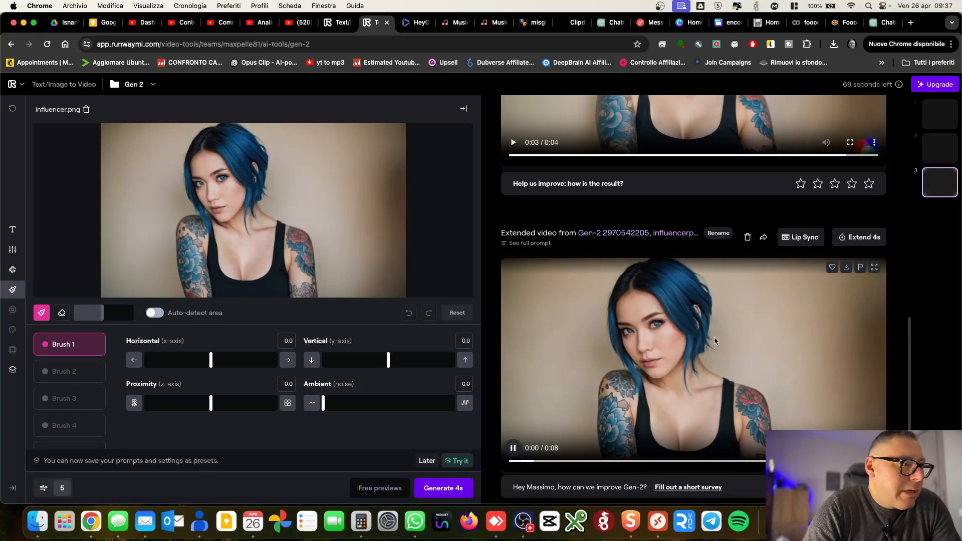
Pause the extended 8-second video in Runway Gen-2
left_click(512, 448)
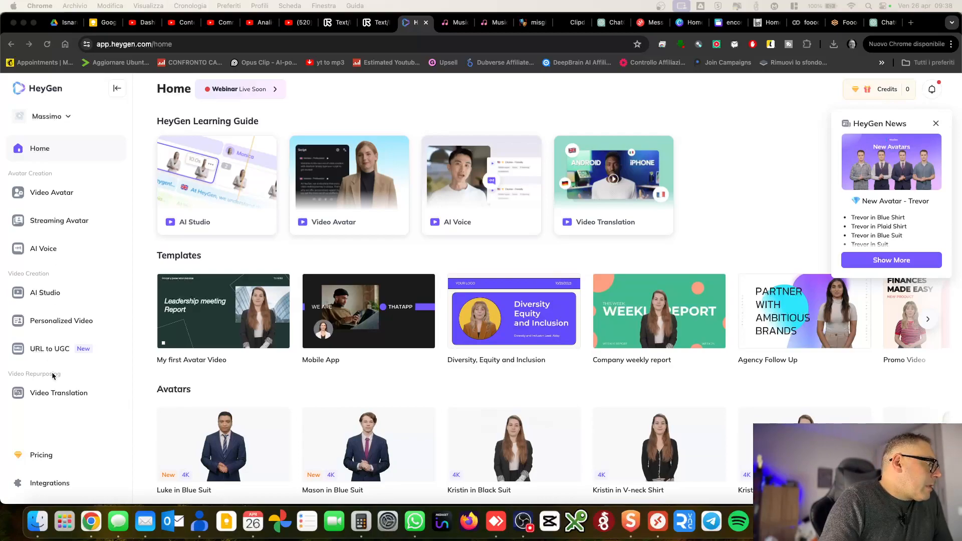
Switch to HeyGen, open Video Translation, dismiss its tips, and download the French-translated video 1116.mp4
left_click(21, 381)
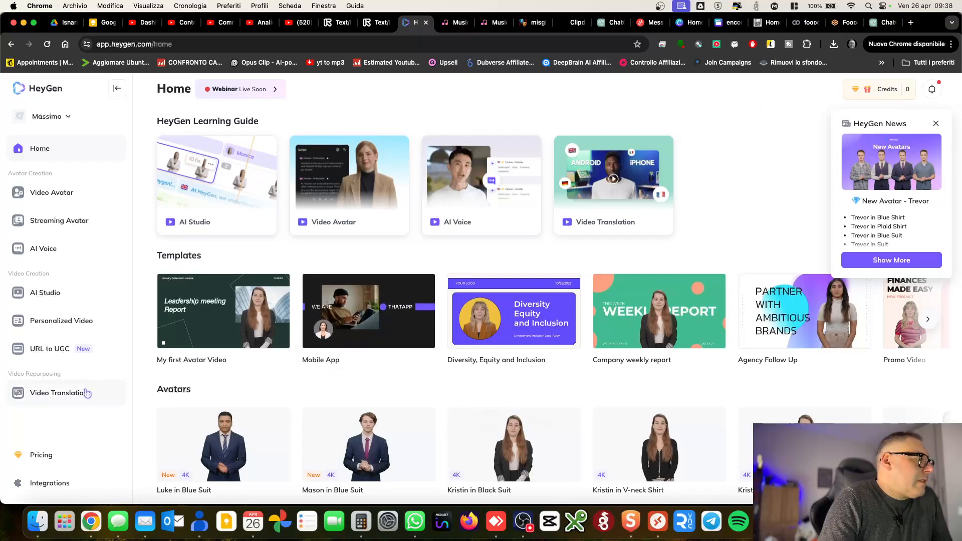
left_click(48, 397)
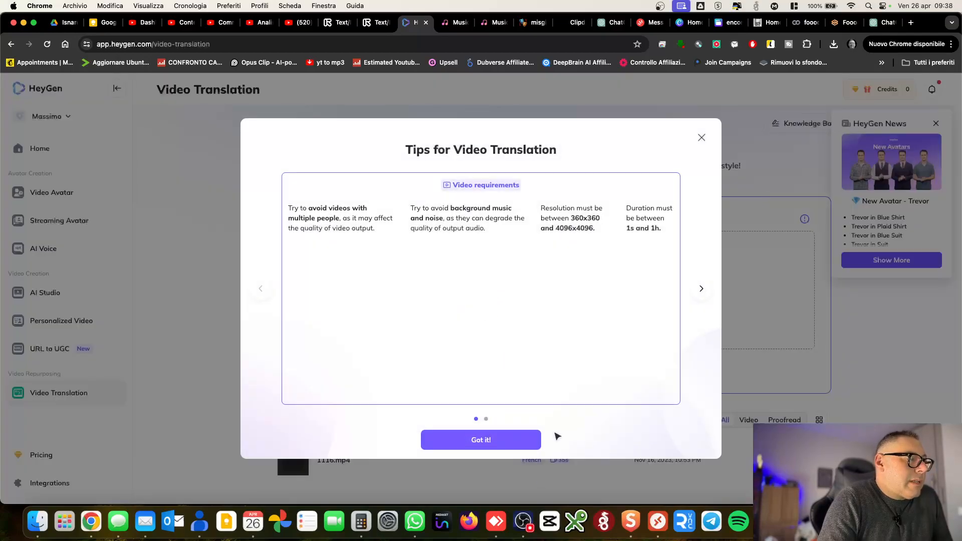
left_click(511, 445)
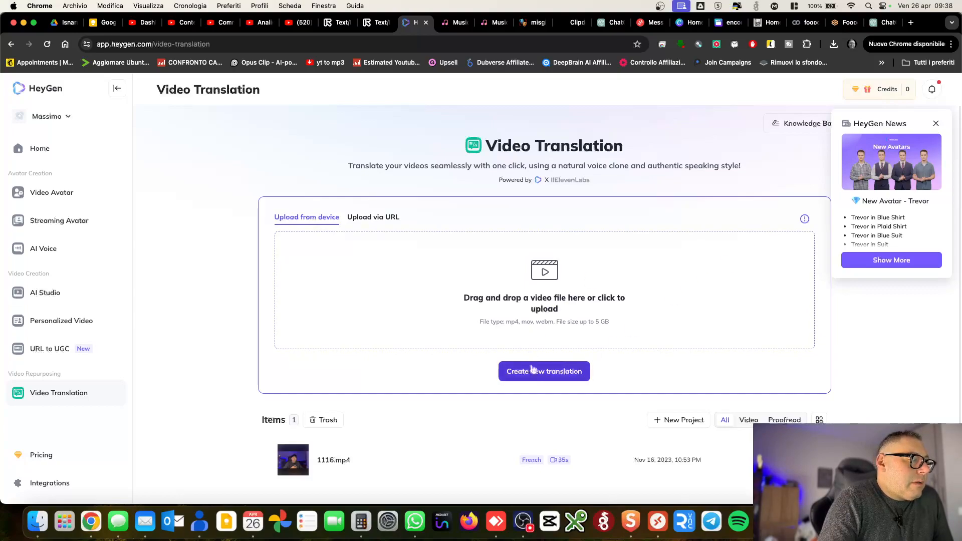
scroll(405, 441, "down", 2)
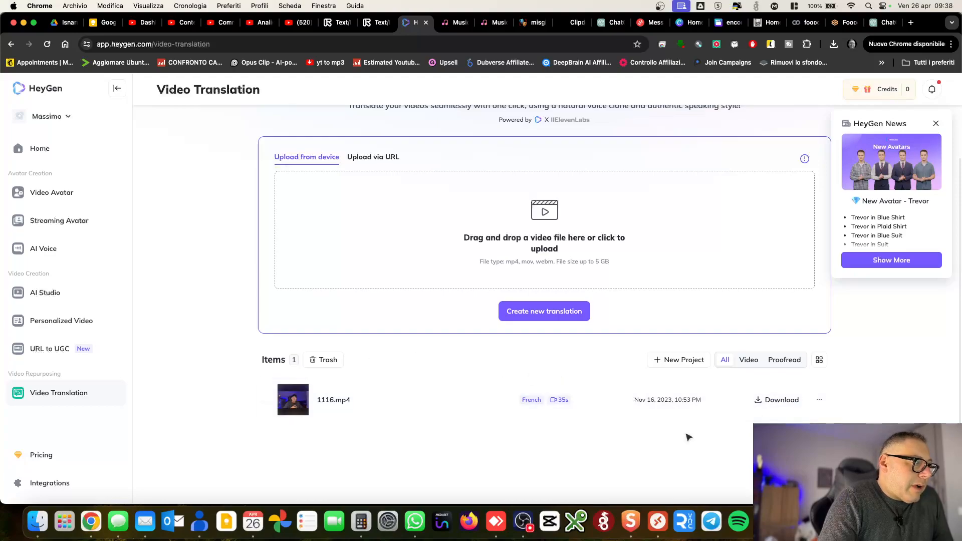
left_click(762, 404)
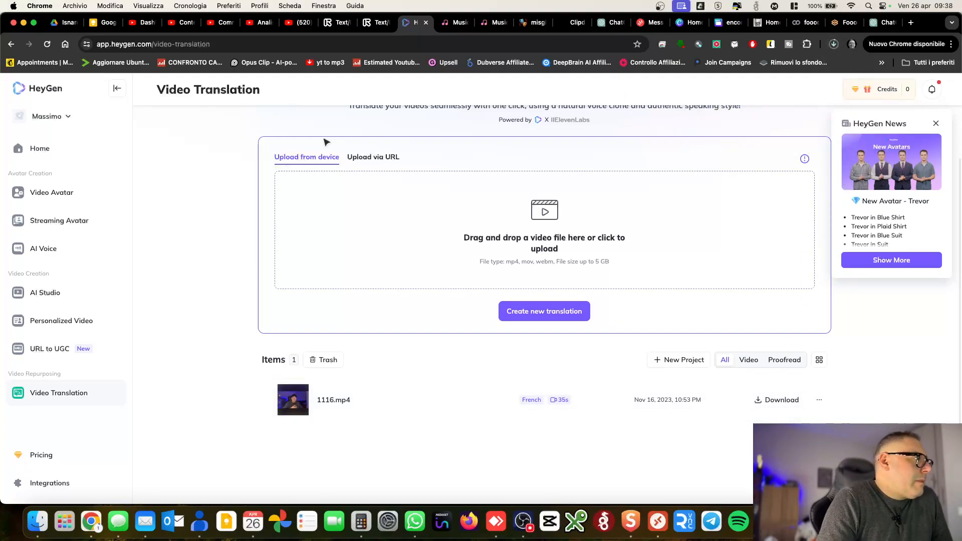
View the Video Avatar page, return to Video Translation, and try to create a new translation without uploading a file
left_click(55, 196)
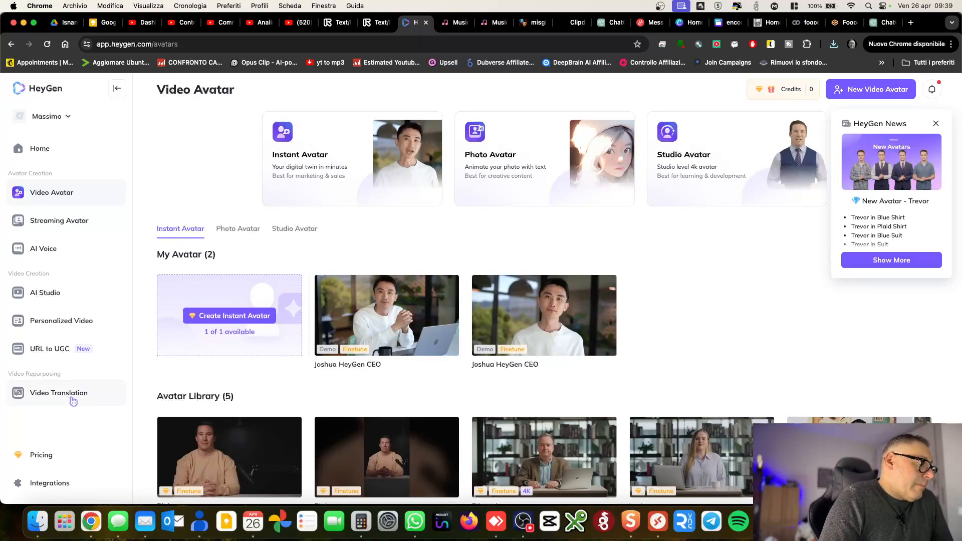
left_click(70, 397)
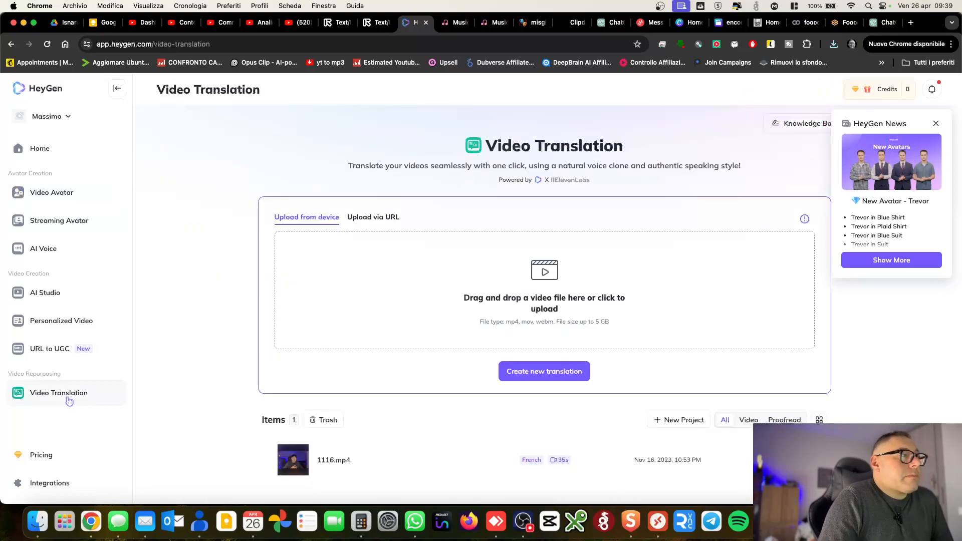
left_click(544, 379)
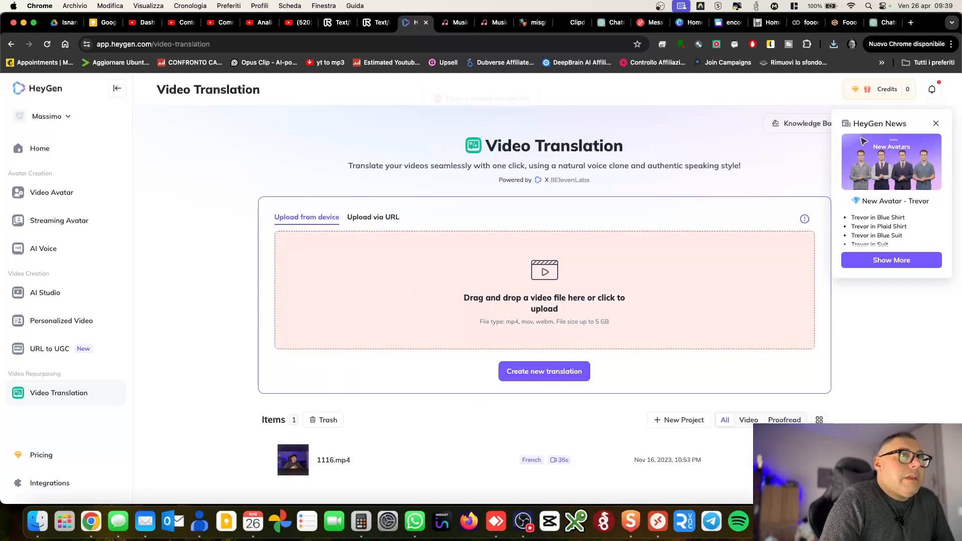
Play part of the downloaded 1116.mp4 in QuickTime Player, close it, and return to HeyGen's Video Avatar page
left_click(832, 45)
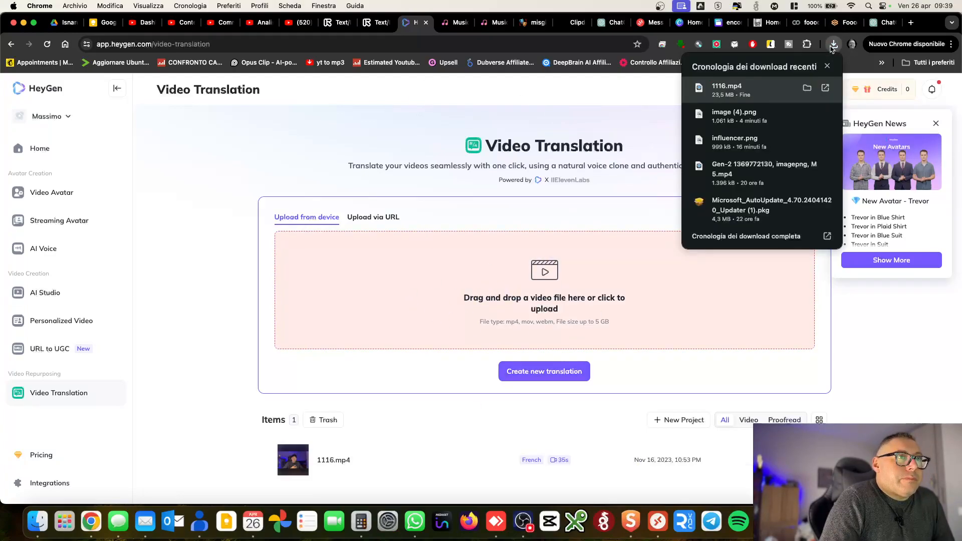
left_click(750, 97)
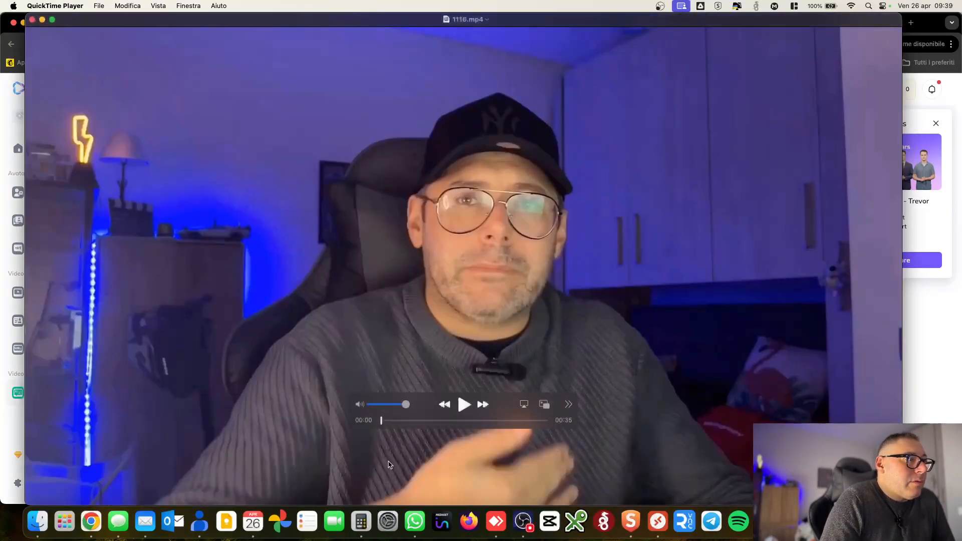
left_click(463, 404)
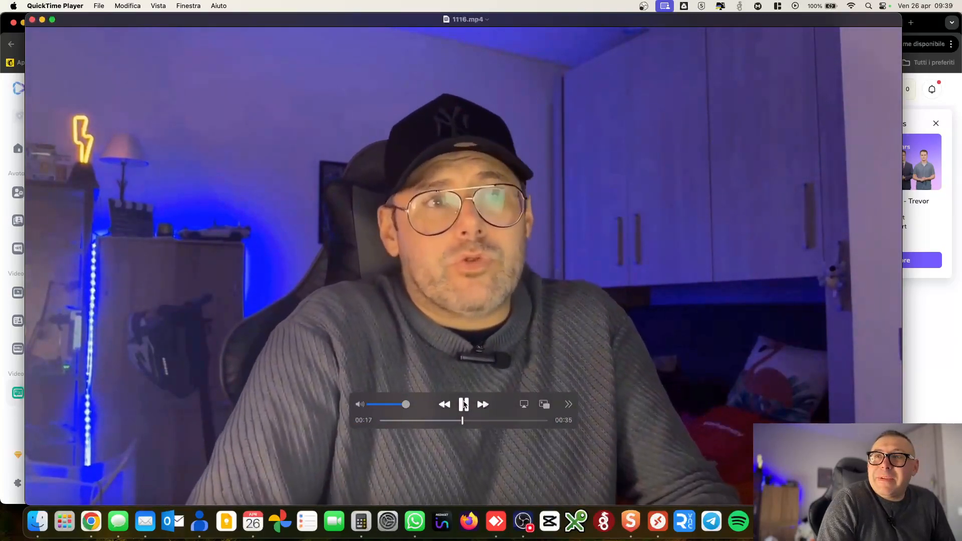
left_click(464, 404)
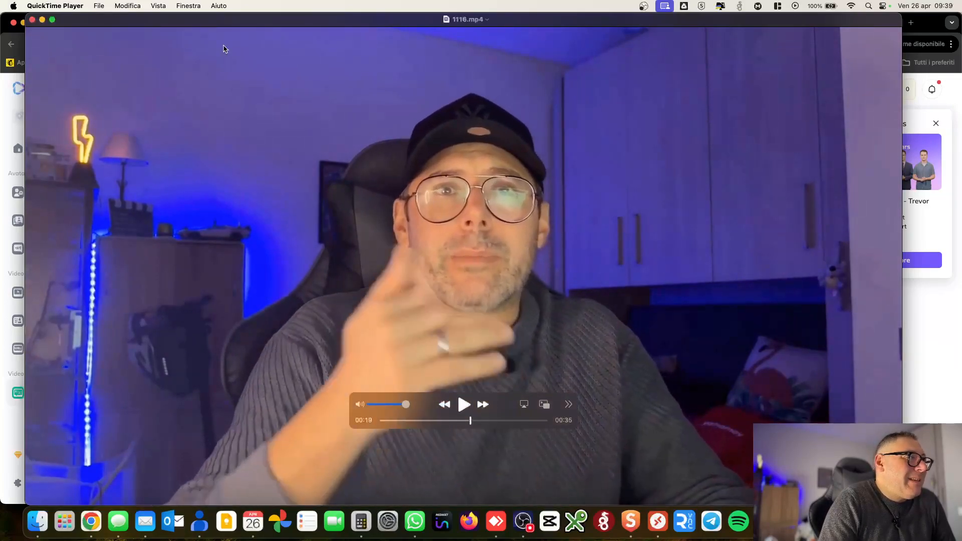
left_click(32, 21)
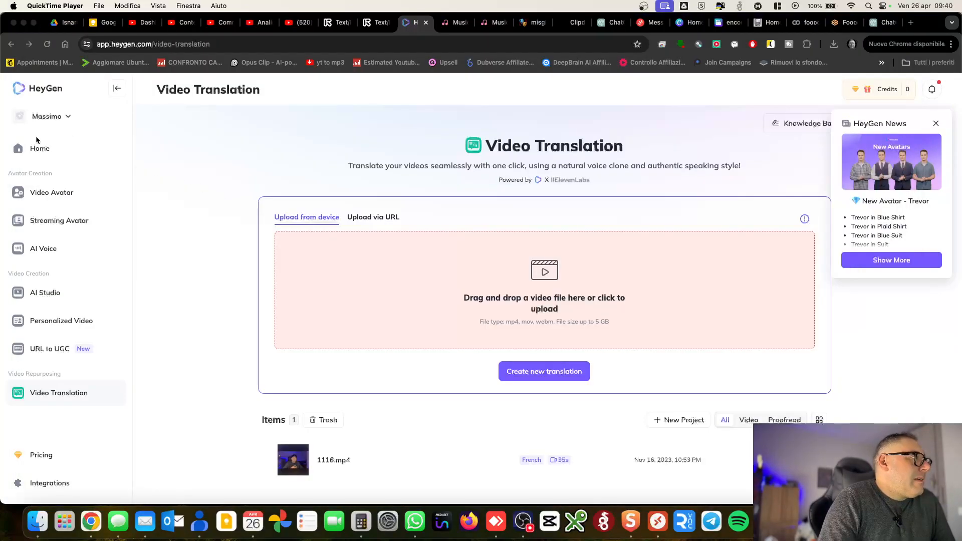
left_click(56, 190)
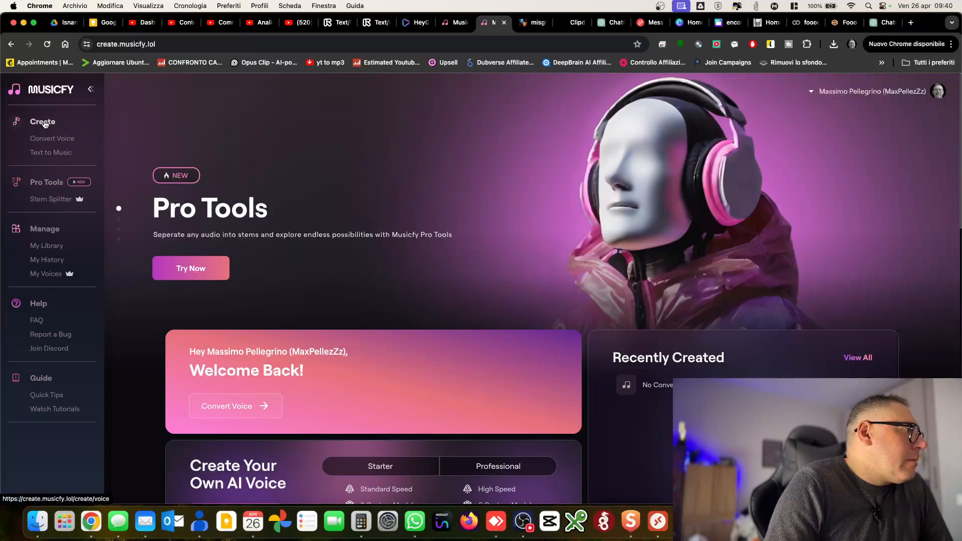
Switch to Musicfy's voice conversion page, allow microphone access, record an audio clip, and play it back
left_click(44, 122)
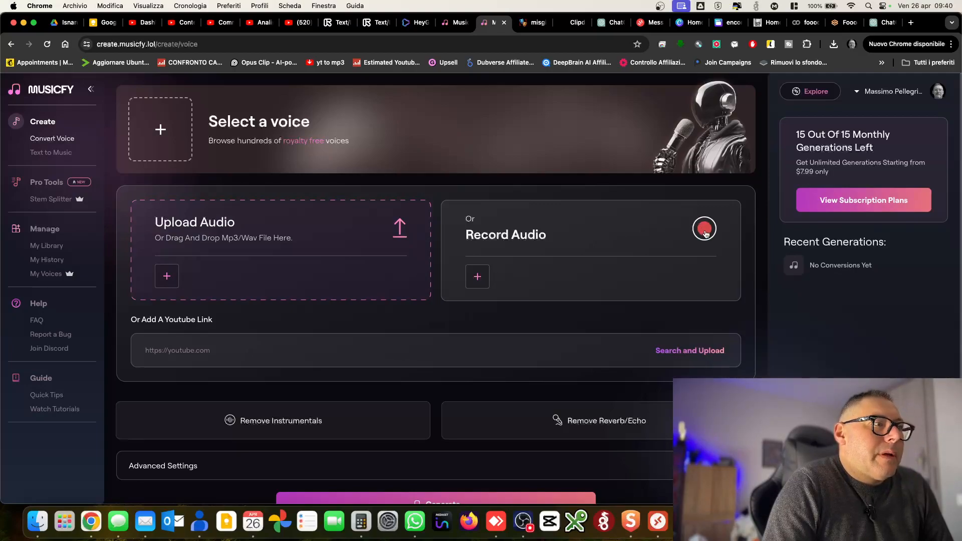
left_click(704, 231)
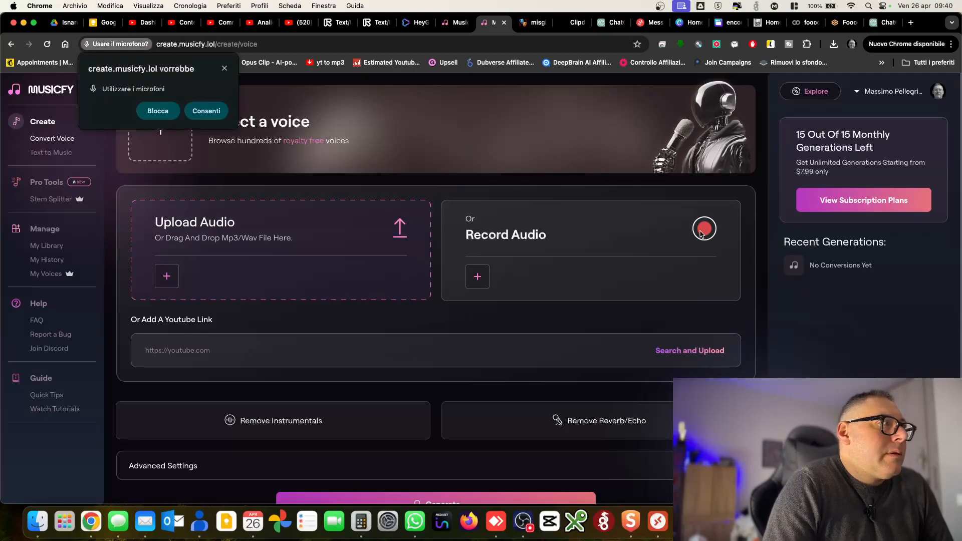
left_click(214, 115)
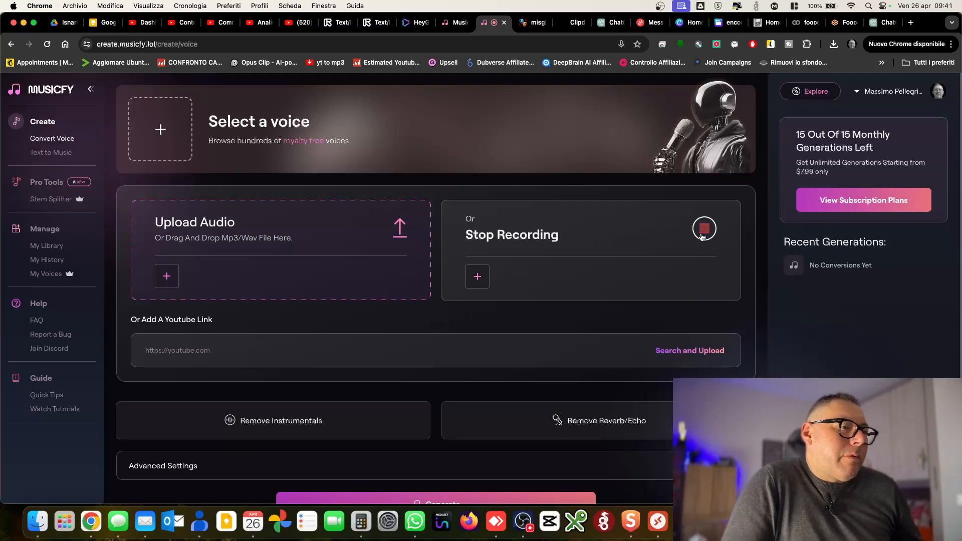
left_click(704, 230)
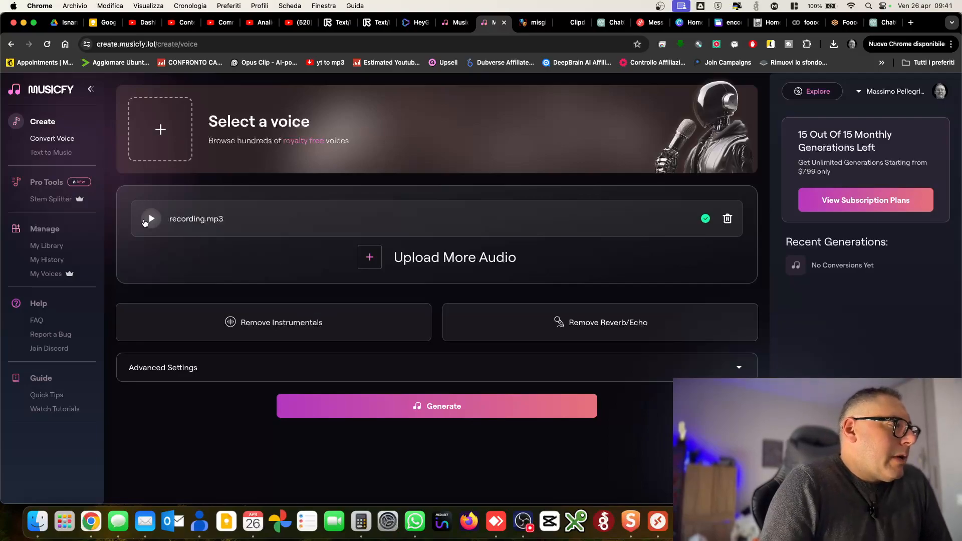
left_click(149, 224)
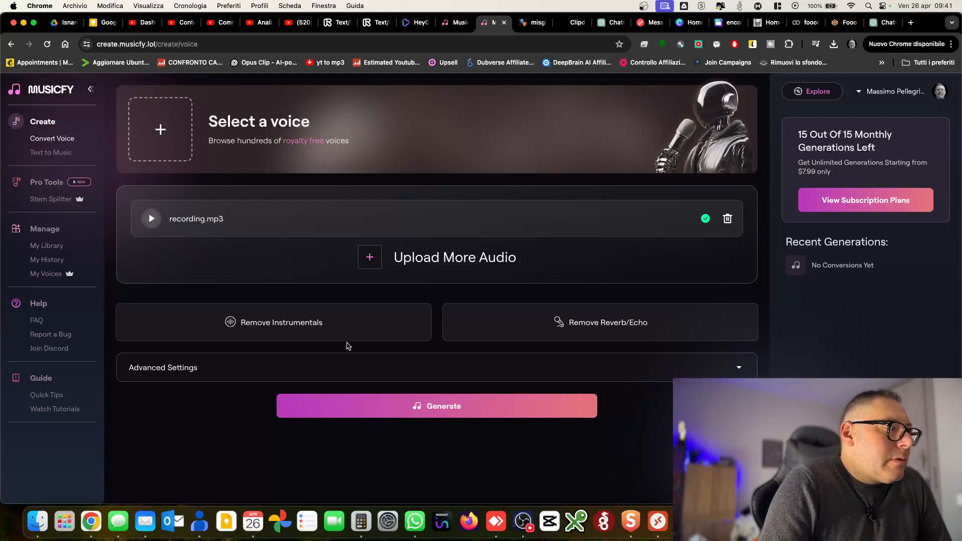
Check the advanced pitch and formant settings without changing them, and try to generate without a selected voice
left_click(260, 365)
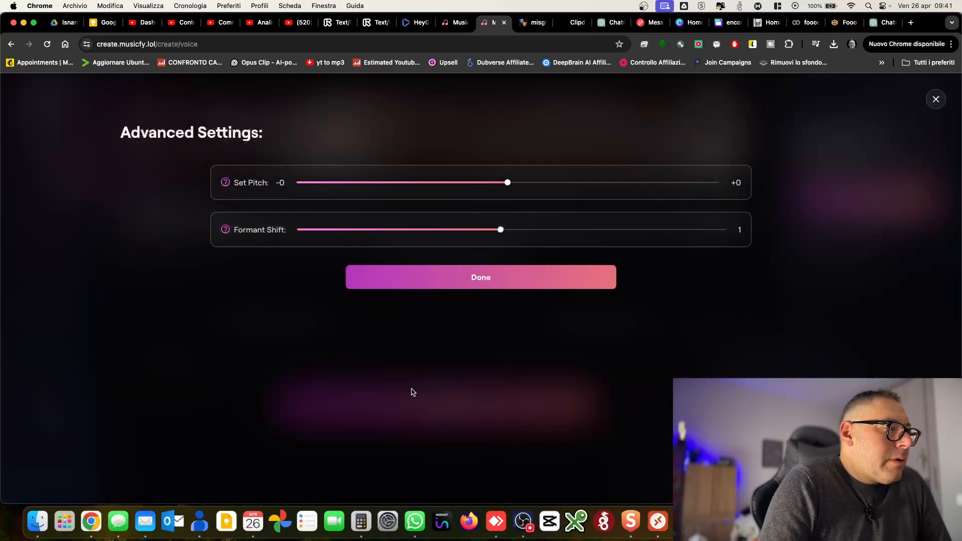
left_click(523, 278)
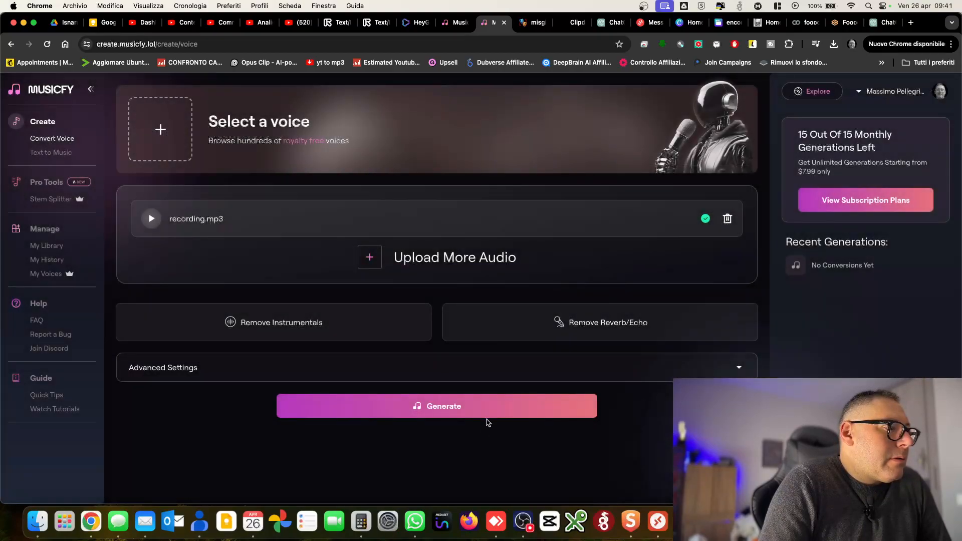
left_click(490, 415)
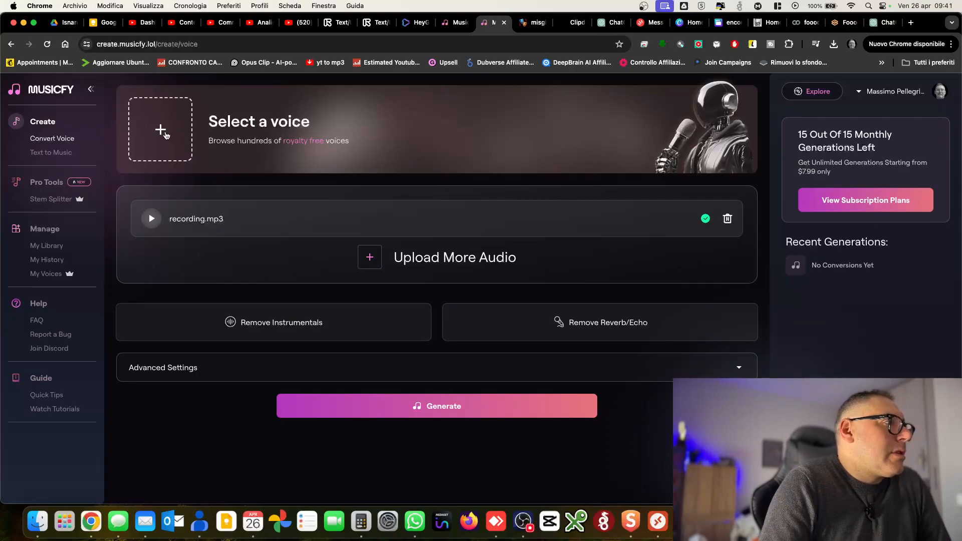
Browse the available voices and instrumentals, and choose Electric Guitar as the conversion target
left_click(161, 130)
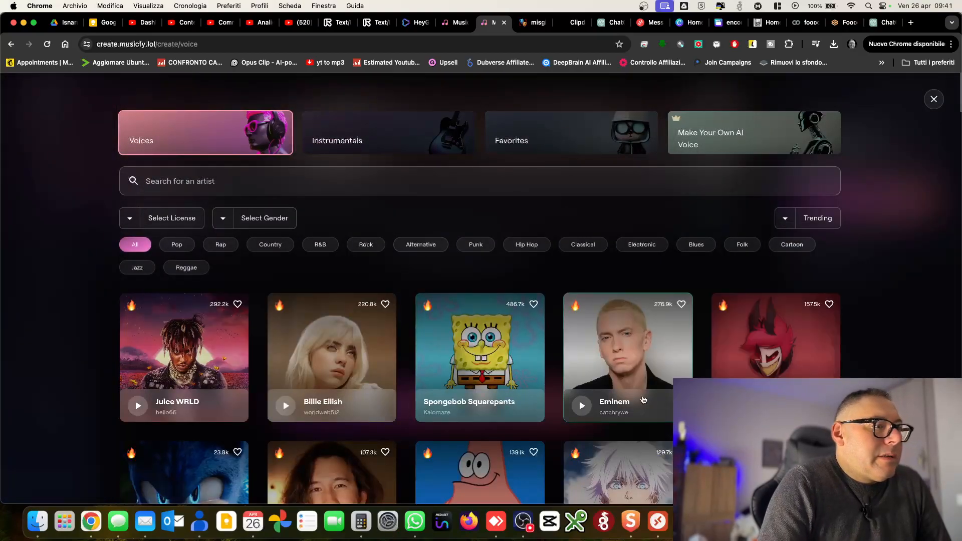
scroll(501, 372, "down", 2)
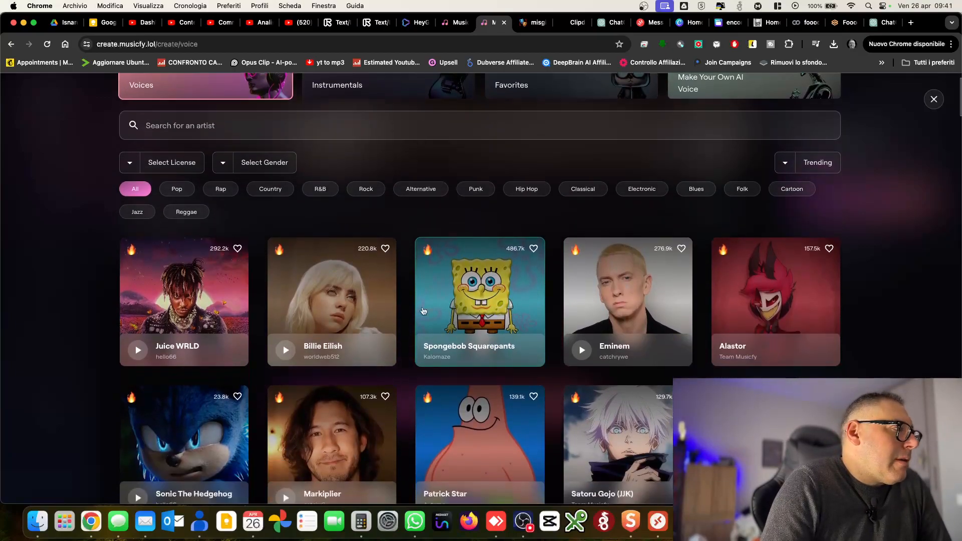
scroll(281, 235, "up", 2)
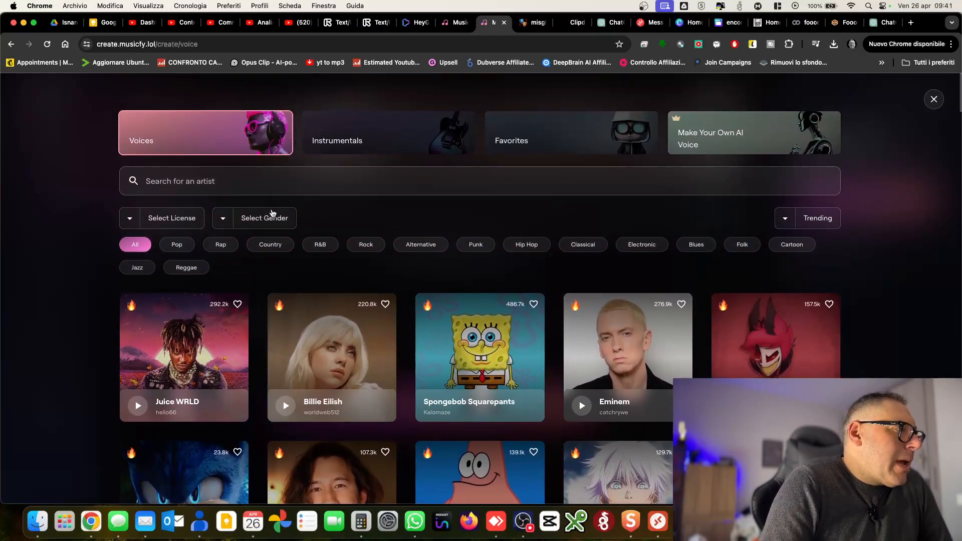
left_click(350, 138)
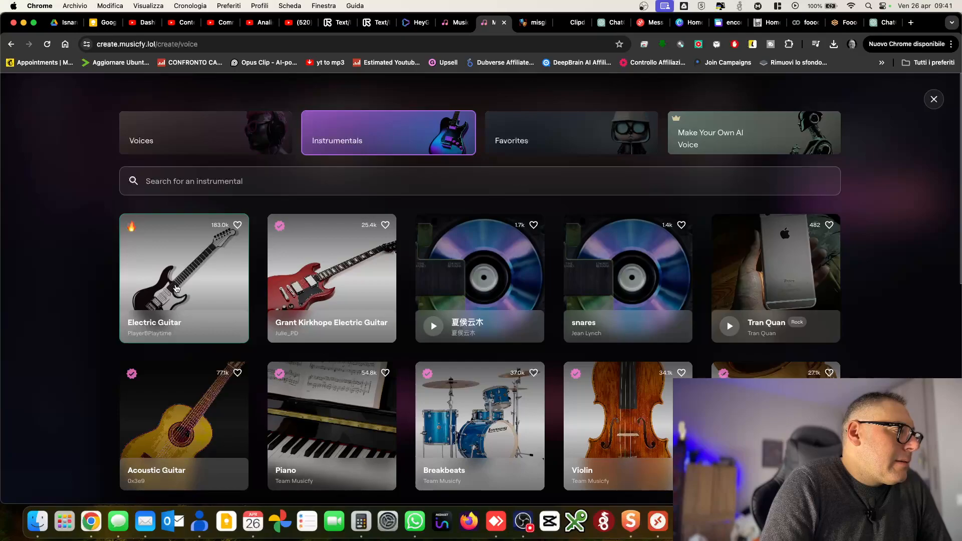
left_click(175, 288)
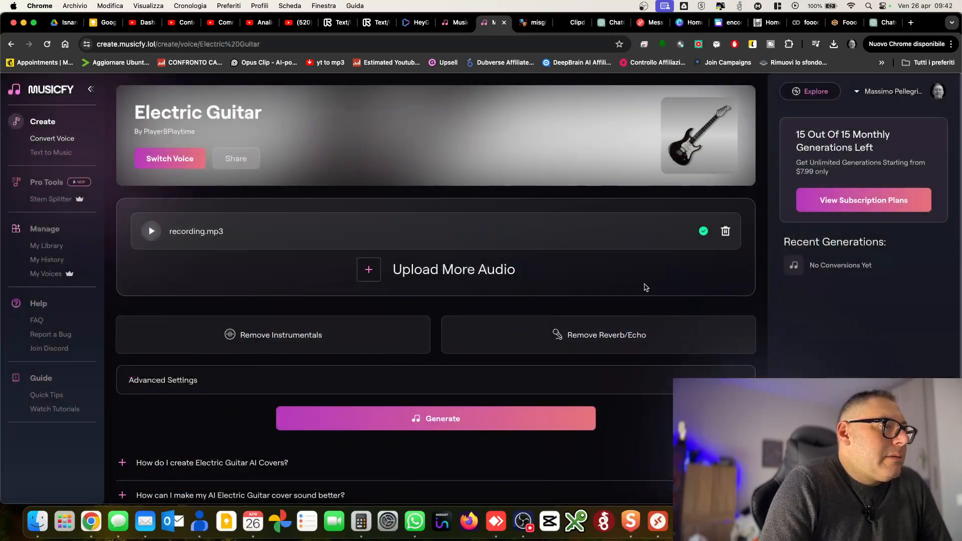
Generate the Electric Guitar conversion of recording.mp3 and listen to the result
left_click(490, 423)
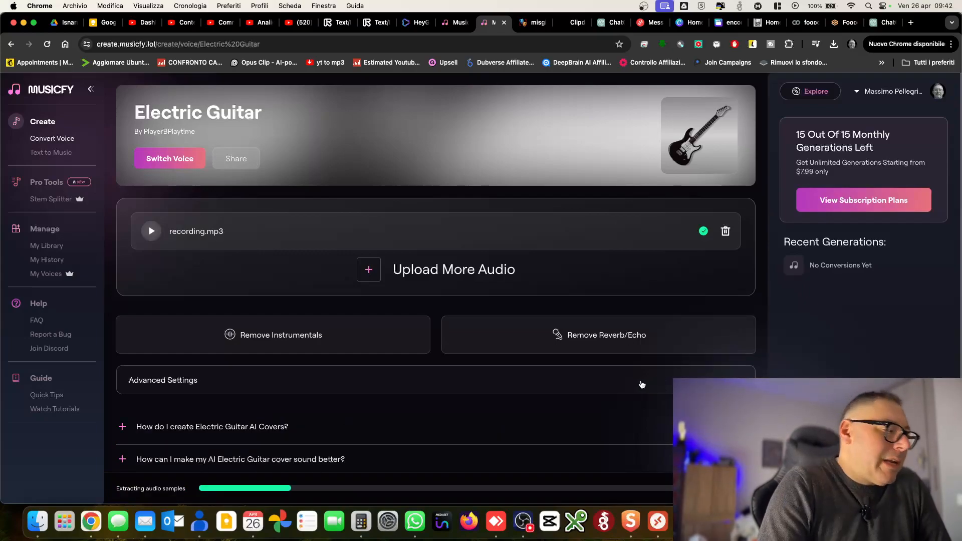
scroll(640, 390, "down", 1)
scroll(640, 390, "down", 3)
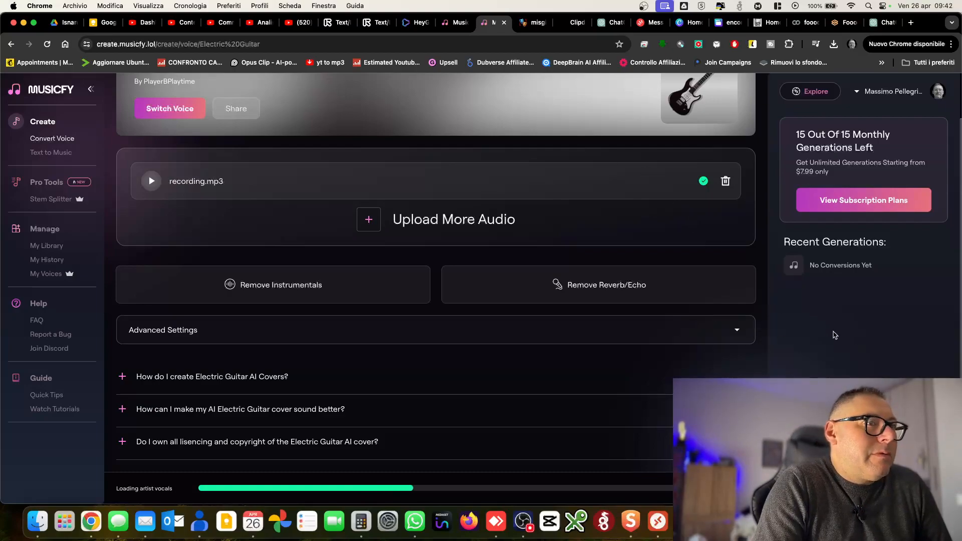
scroll(626, 128, "up", 2)
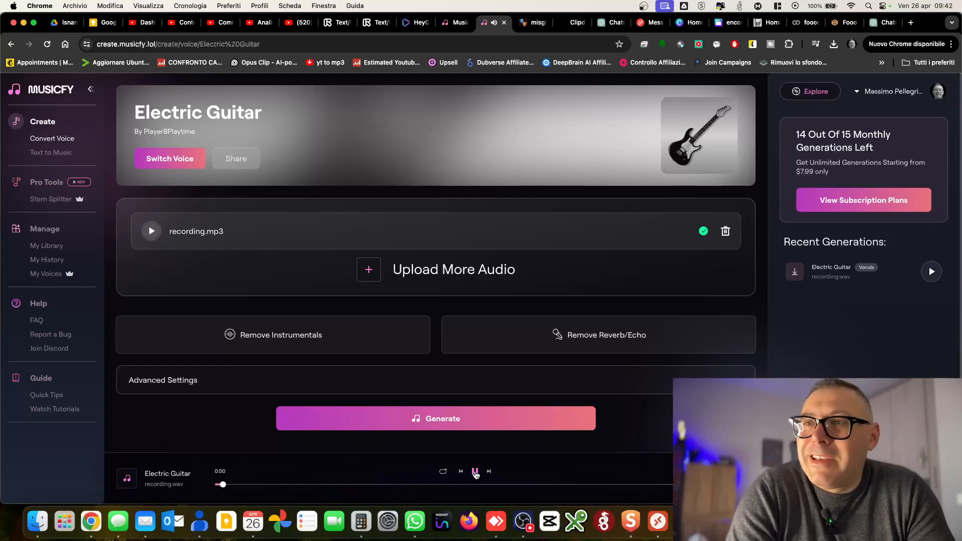
left_click(475, 472)
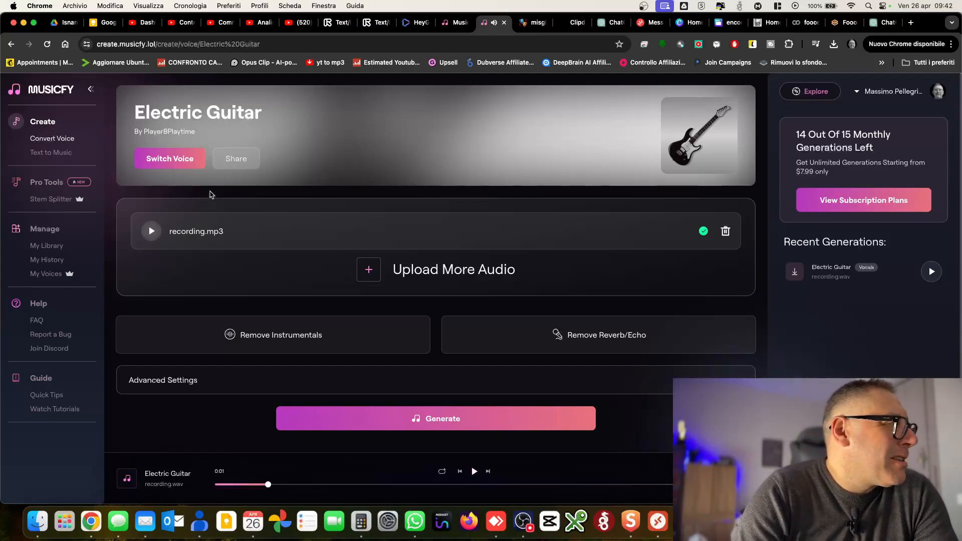
Add a second audio recording alongside recording.mp3 for voice conversion
scroll(301, 145, "down", 3)
scroll(444, 320, "up", 3)
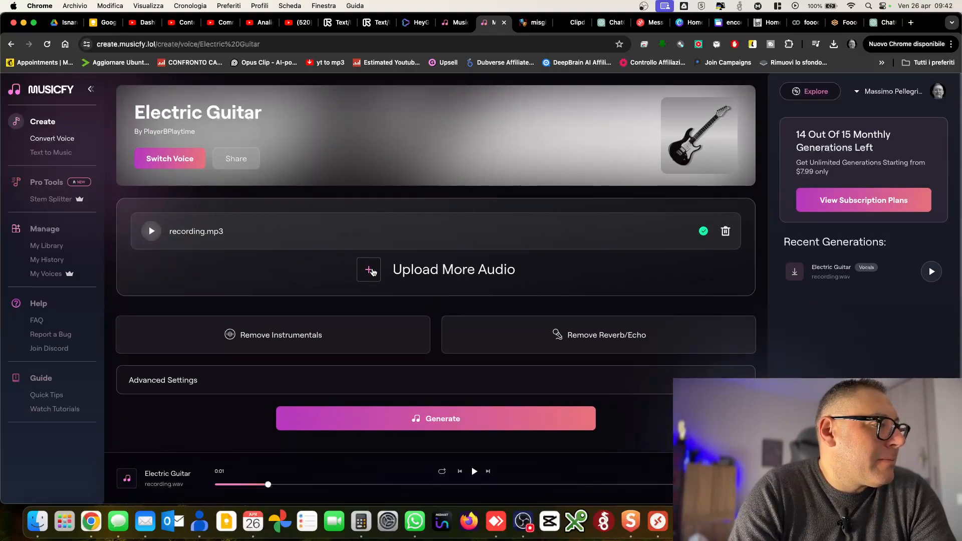
left_click(371, 271)
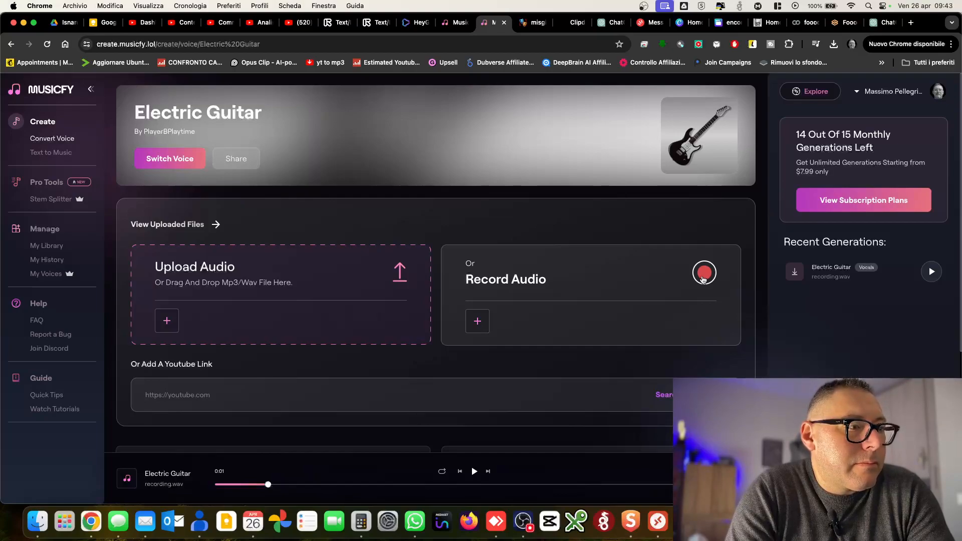
left_click(703, 278)
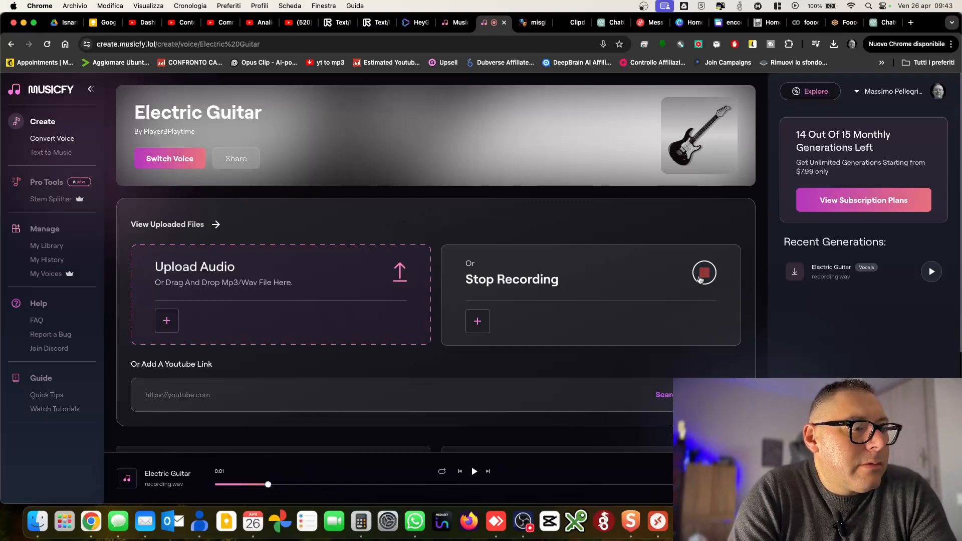
left_click(700, 278)
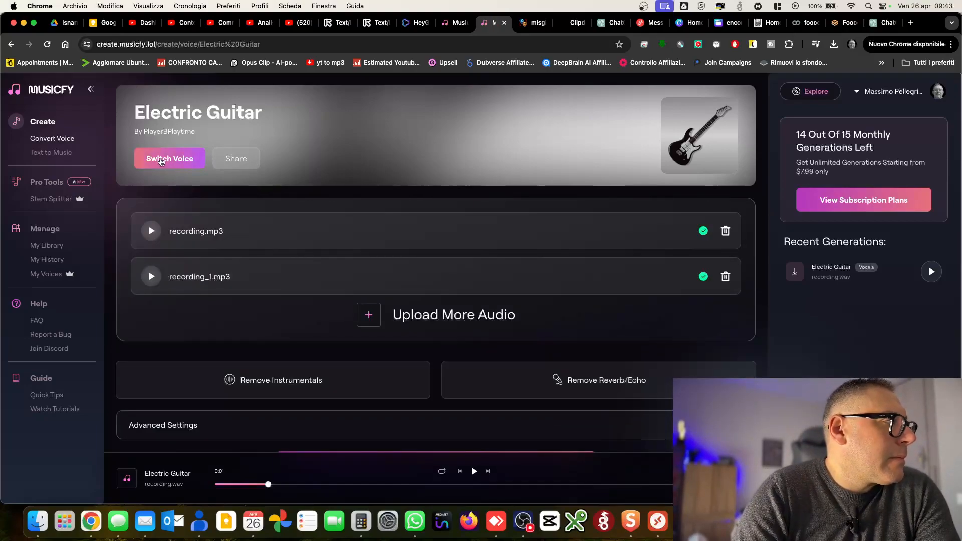
Browse the available artist voices and choose Bruno Mars as the conversion target
left_click(161, 159)
left_click(258, 132)
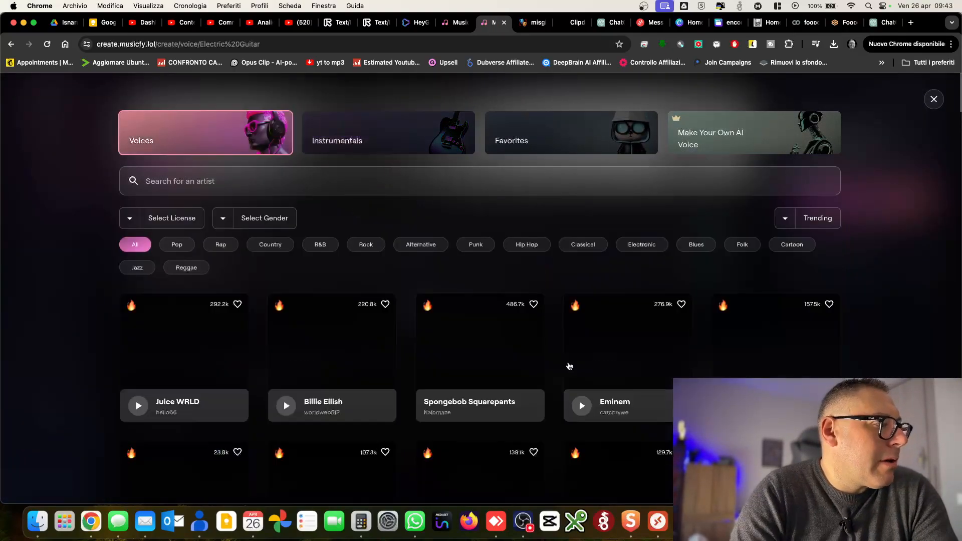
scroll(297, 237, "down", 4)
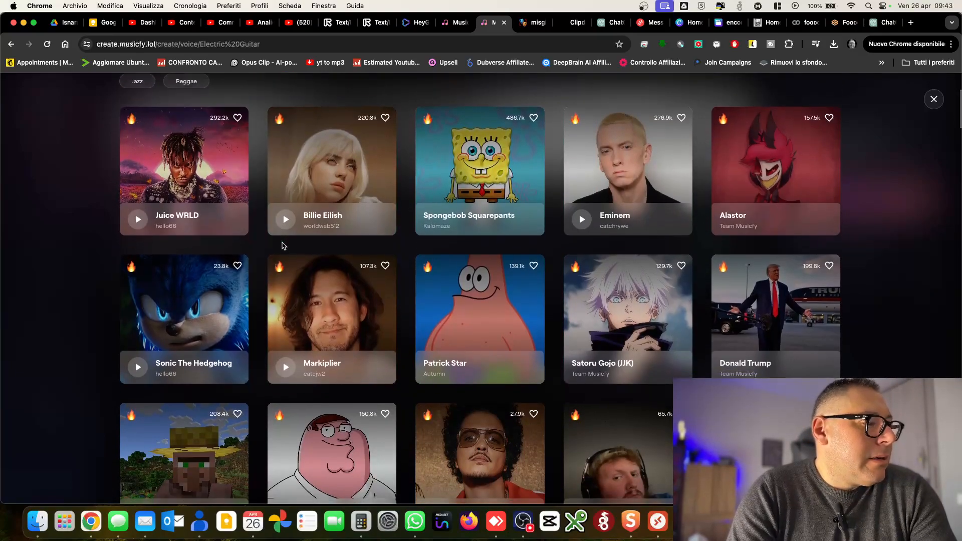
scroll(296, 243, "down", 2)
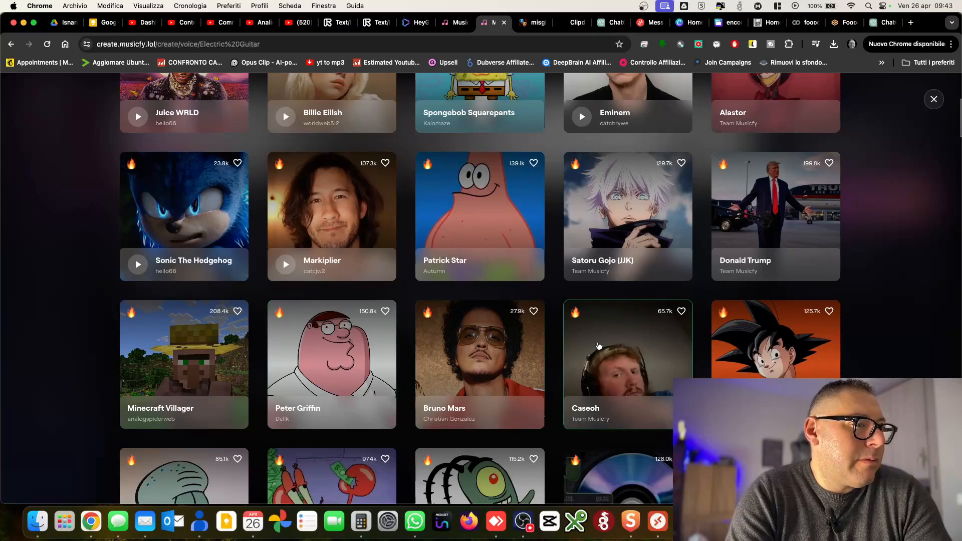
scroll(739, 311, "up", 2)
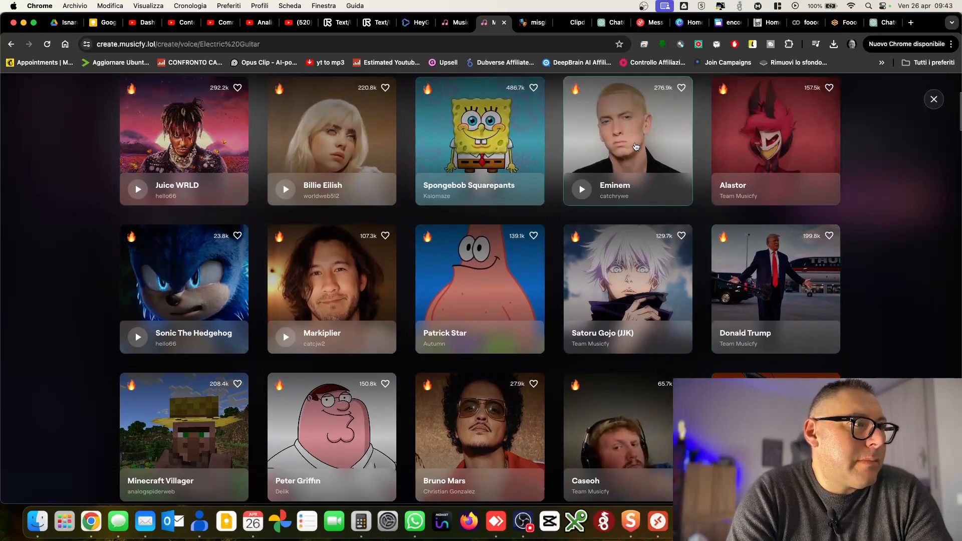
left_click(635, 146)
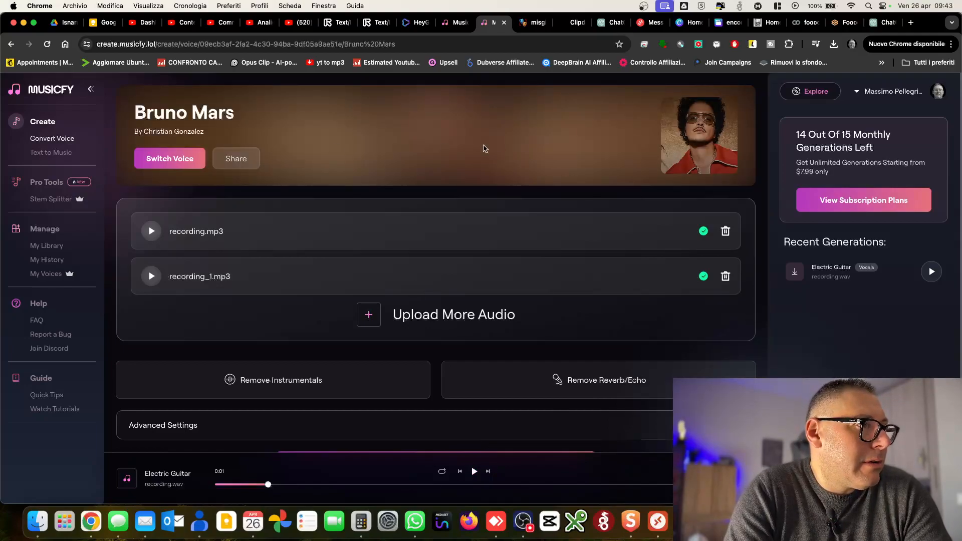
scroll(478, 146, "down", 1)
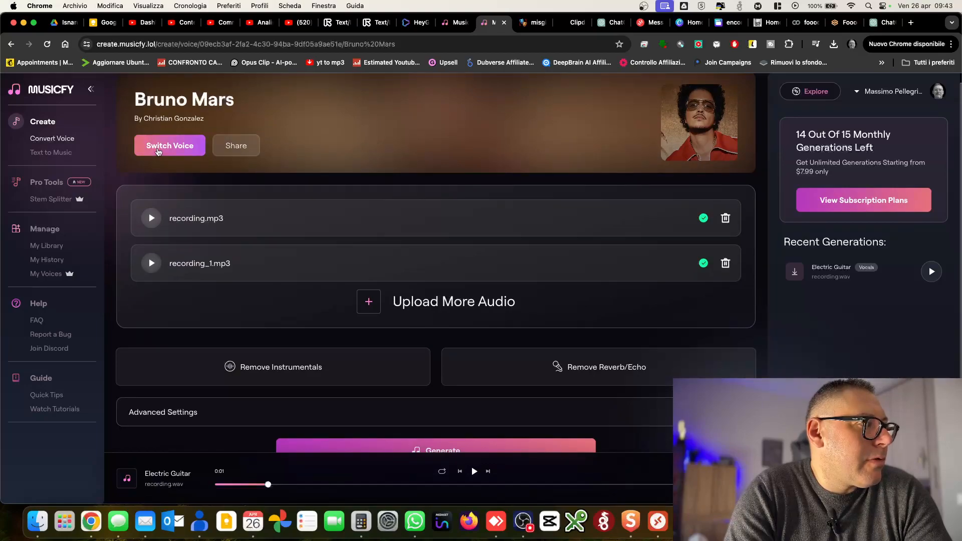
Switch the conversion target to the Eminem voice and generate conversions of both recordings
left_click(158, 151)
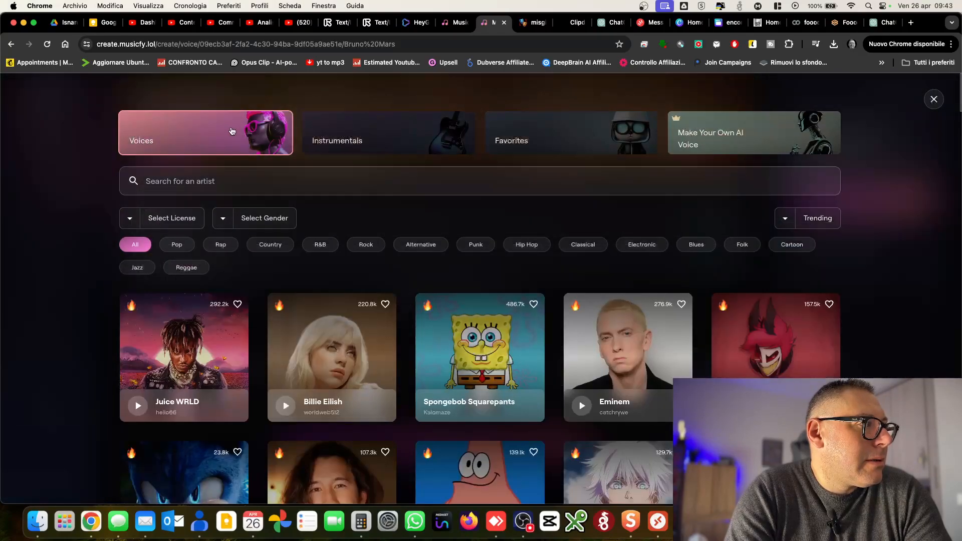
left_click(675, 371)
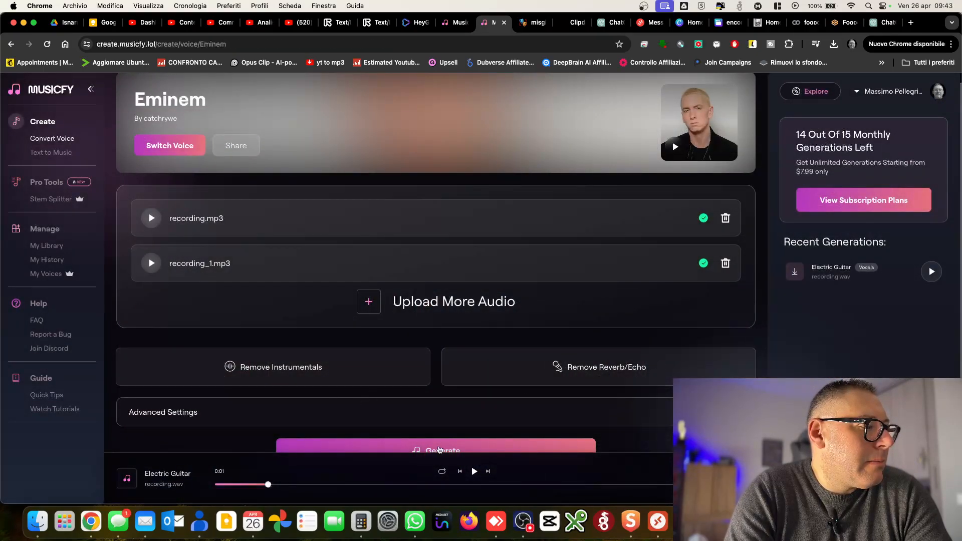
left_click(439, 449)
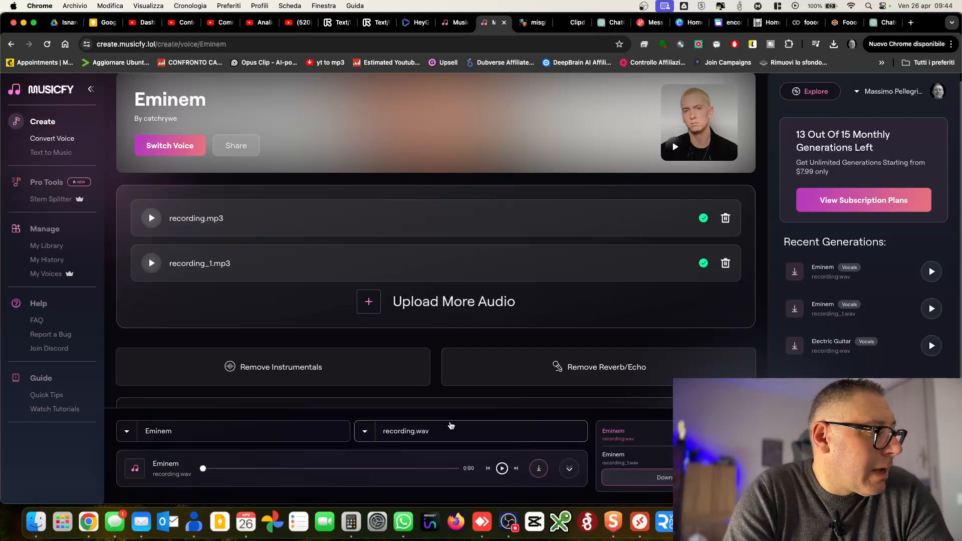
Listen to the Eminem conversion of recording.wav and select the recording_1.wav version for playback
scroll(420, 431, "down", 1)
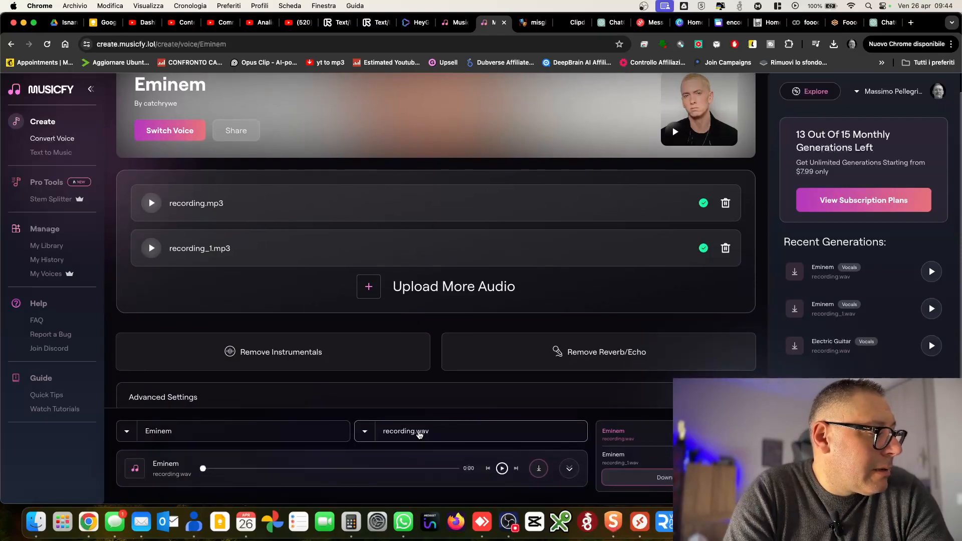
left_click(502, 468)
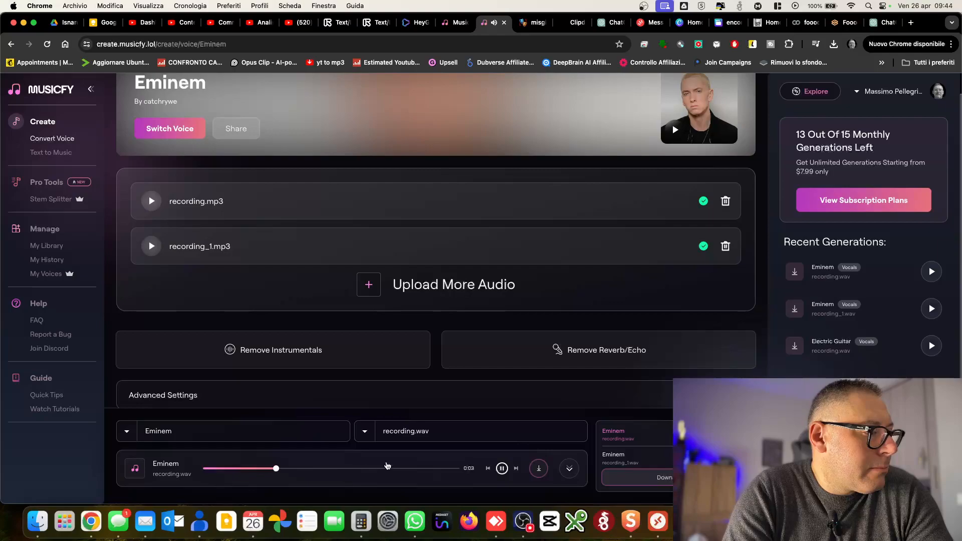
left_click(624, 461)
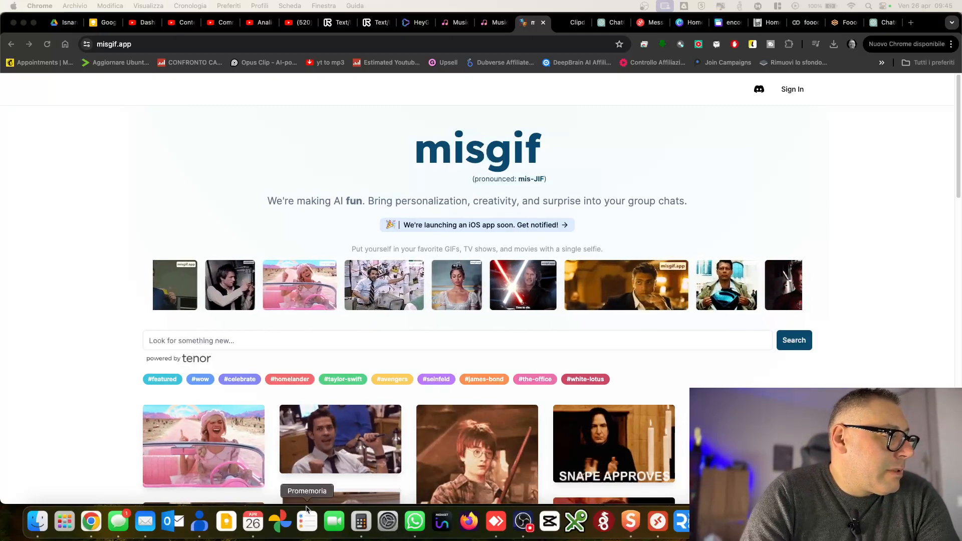
On misgif.app, browse the featured GIFs, choose the one with the woman in the pink convertible, and upload influencer.png as the face
scroll(612, 385, "down", 5)
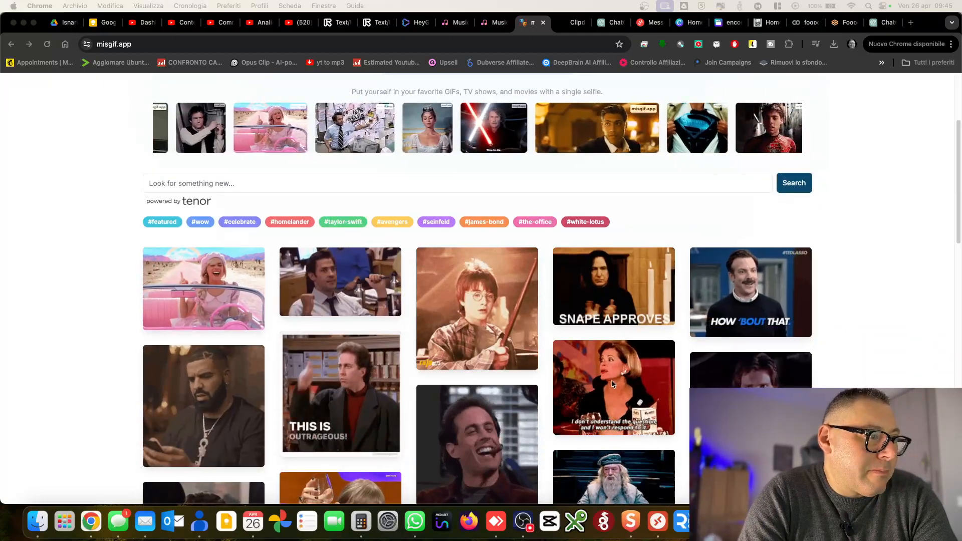
scroll(348, 349, "down", 5)
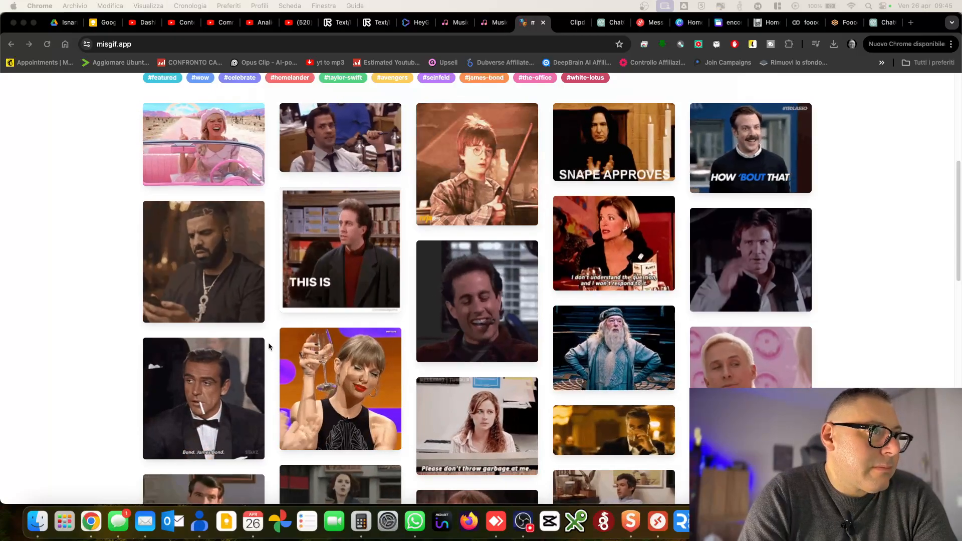
scroll(390, 310, "up", 6)
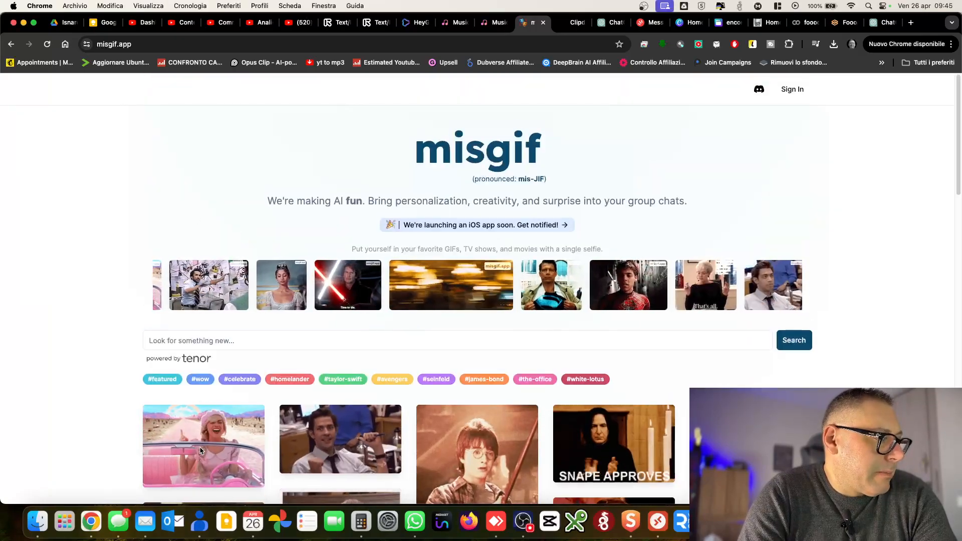
left_click(201, 446)
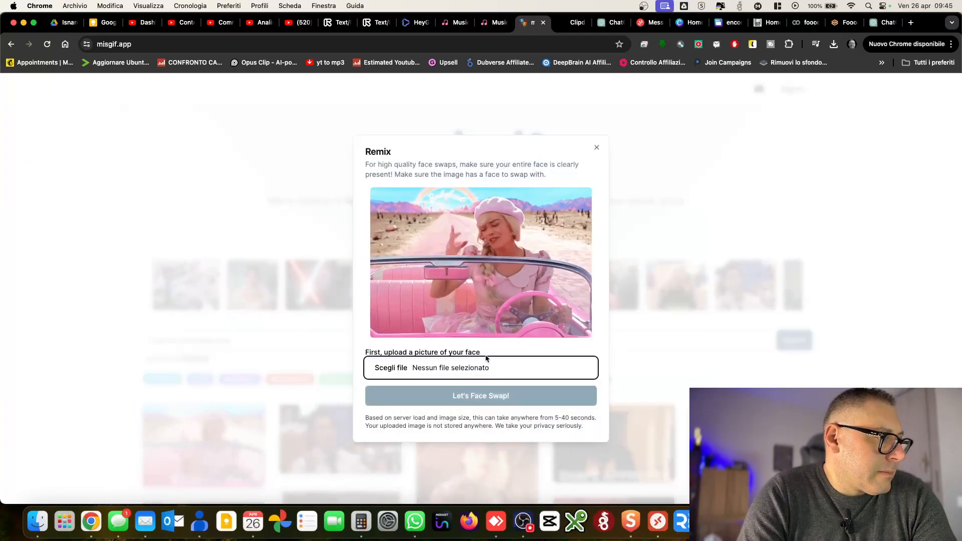
left_click(393, 369)
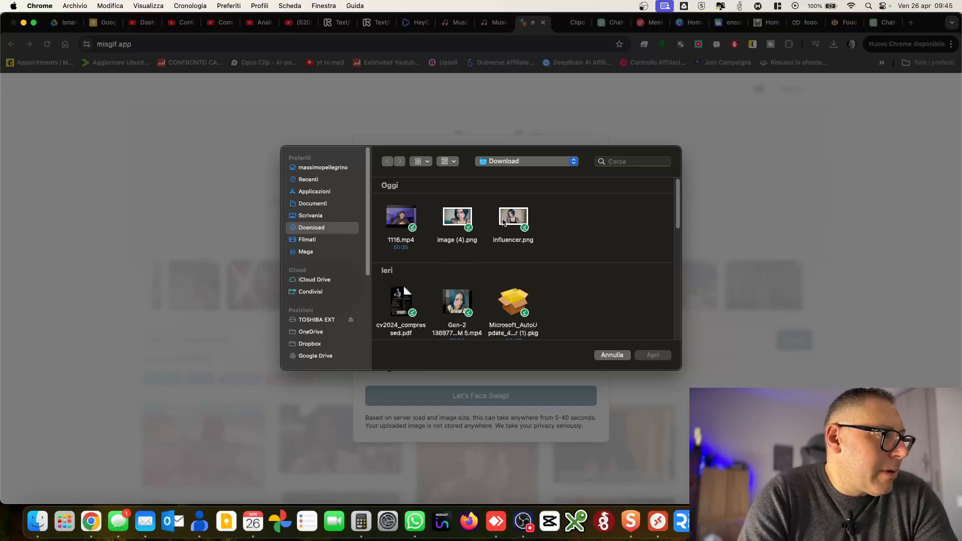
left_click(652, 355)
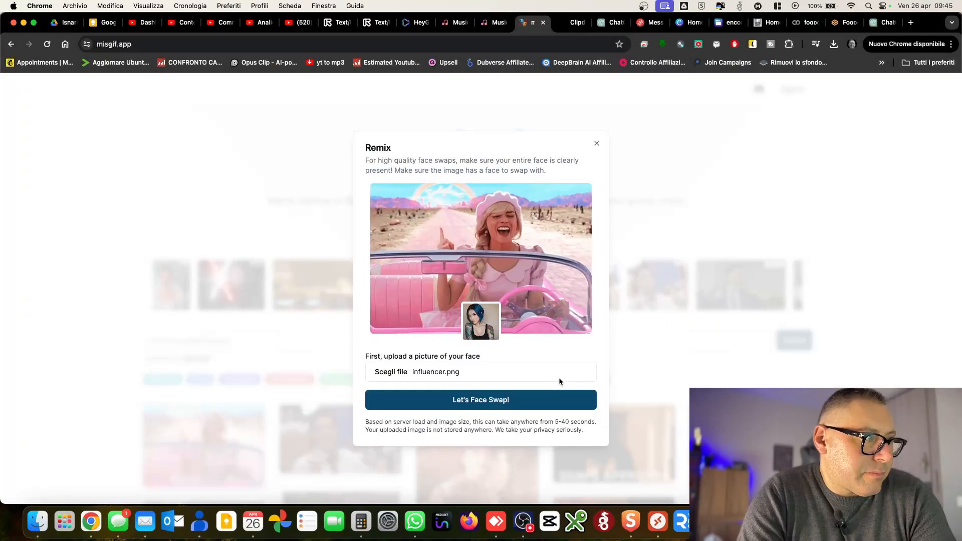
Request the face swap and create the required misgif account by signing in with the Google account
left_click(512, 403)
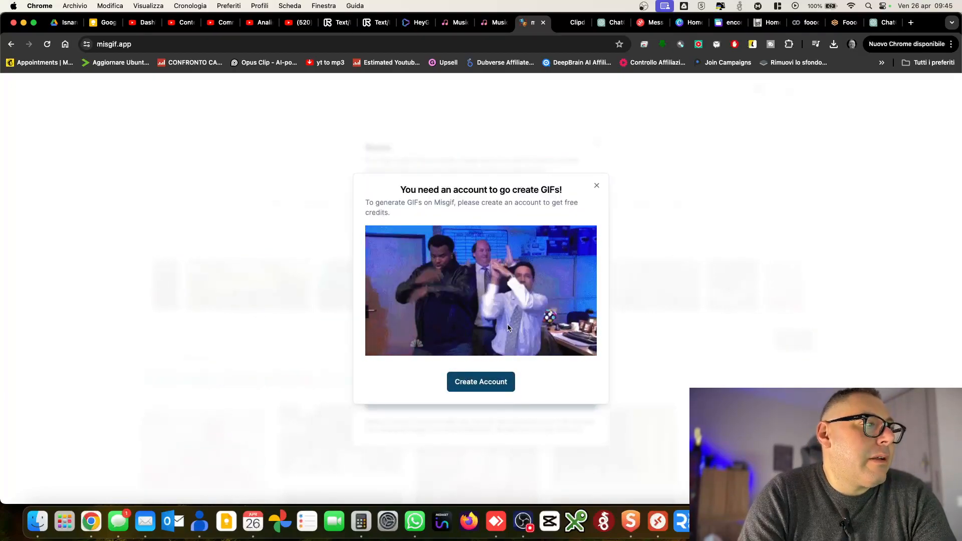
left_click(491, 387)
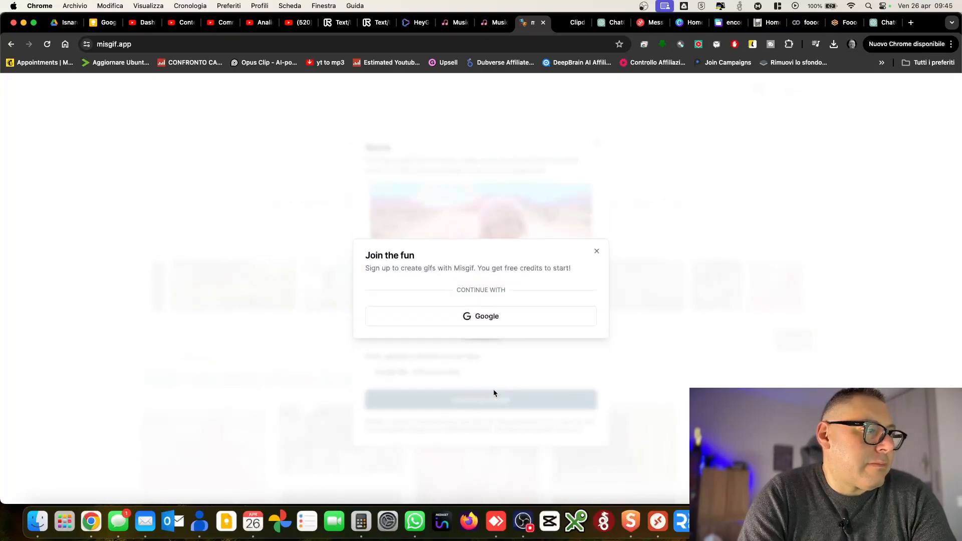
left_click(526, 315)
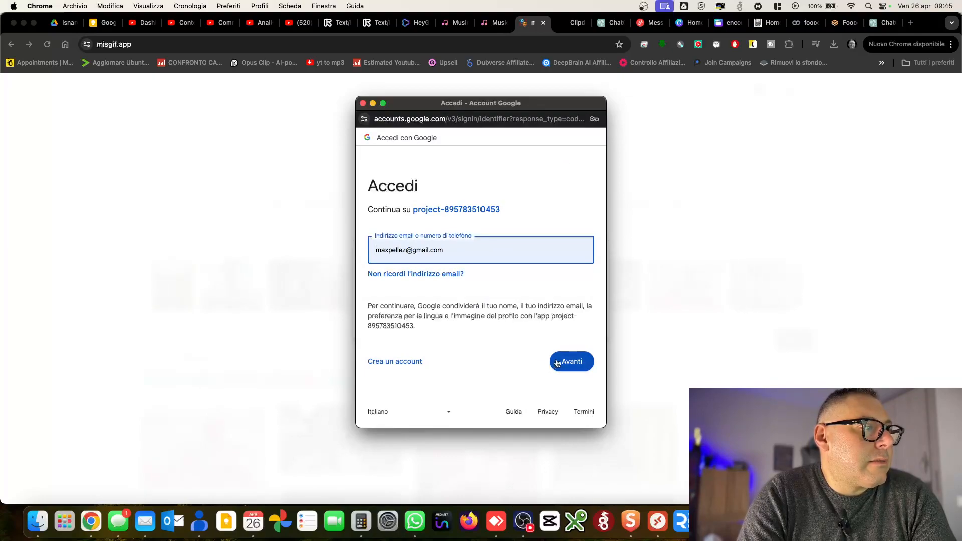
left_click(362, 103)
left_click(492, 308)
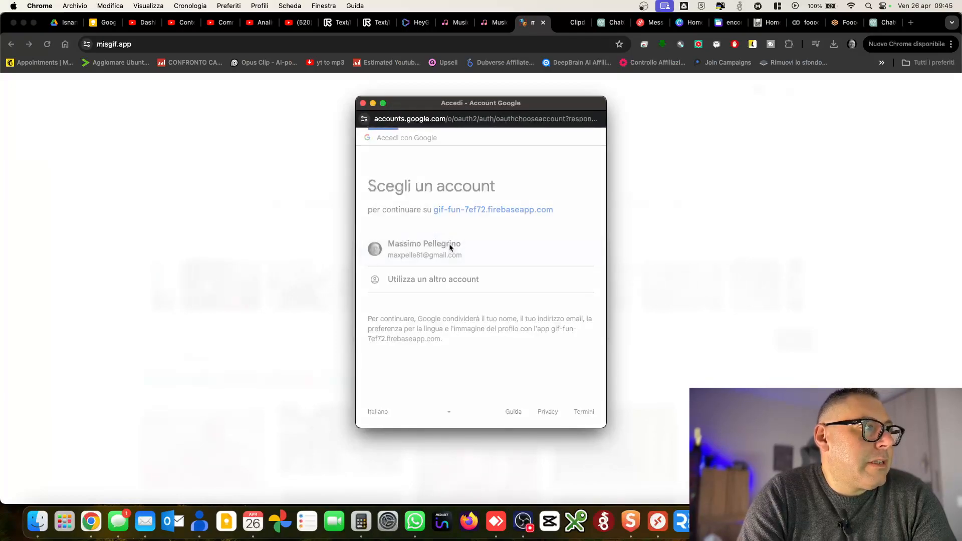
left_click(524, 357)
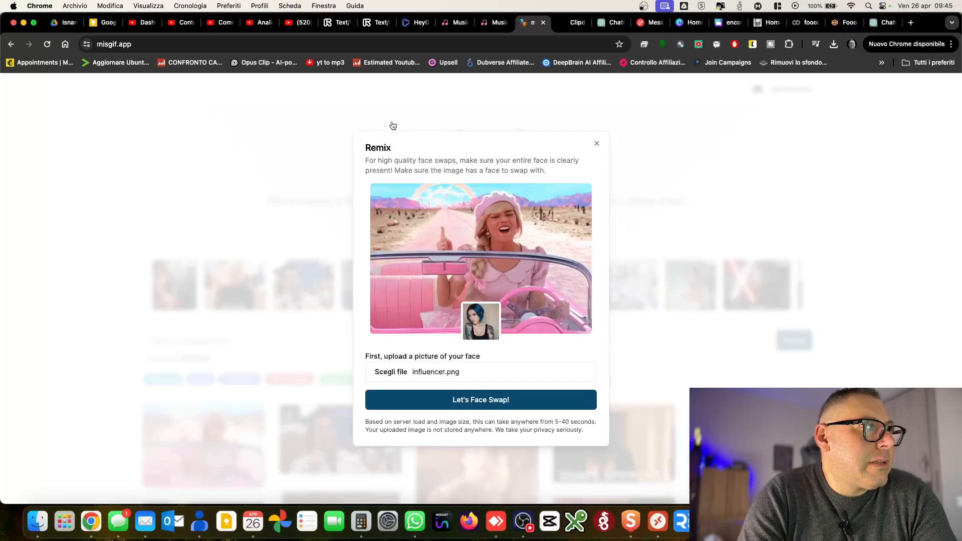
Generate the face-swapped GIF and save it in the Download folder as "gif influencer"
left_click(500, 403)
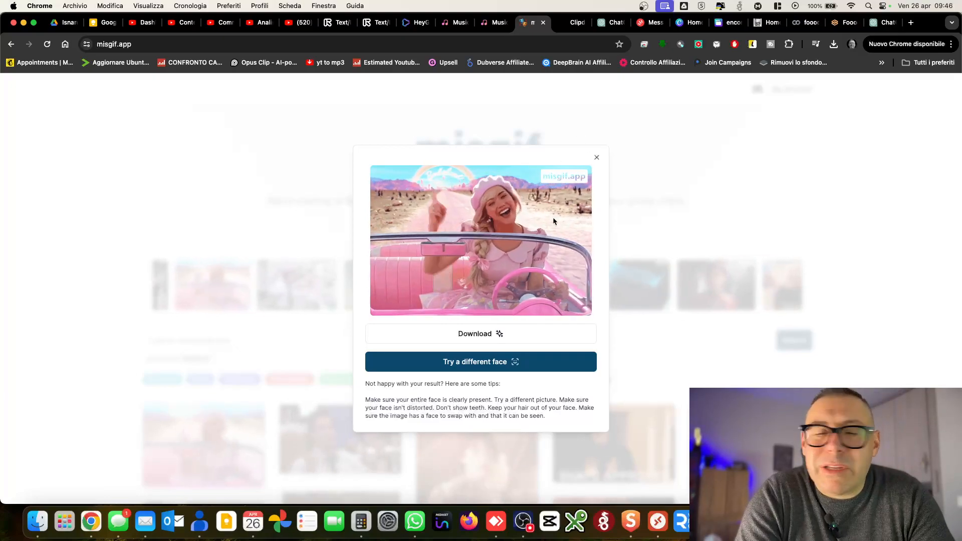
left_click(511, 336)
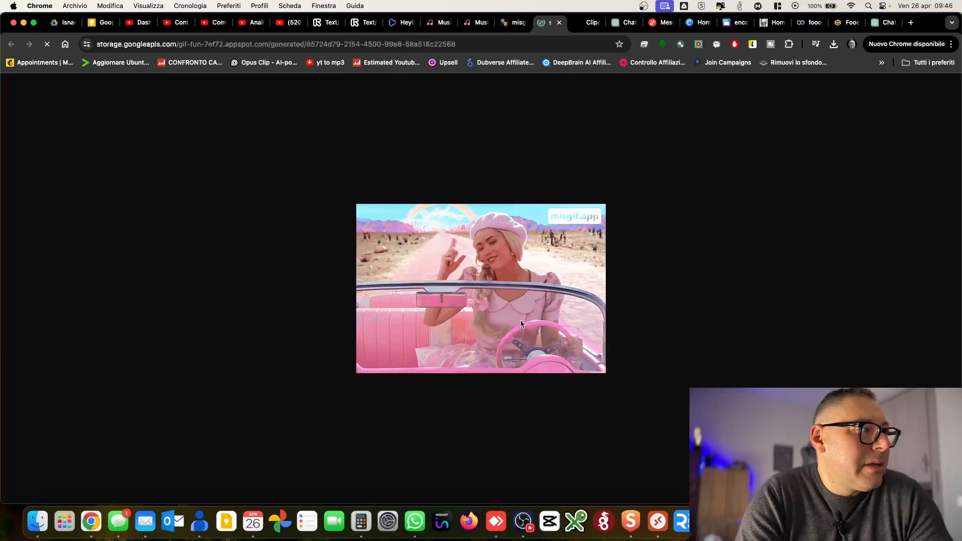
right_click(549, 268)
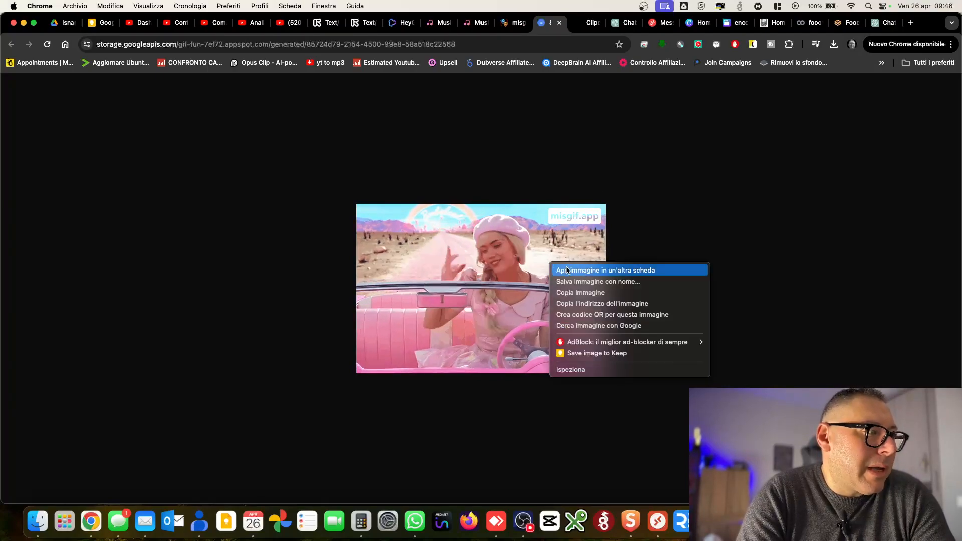
left_click(615, 284)
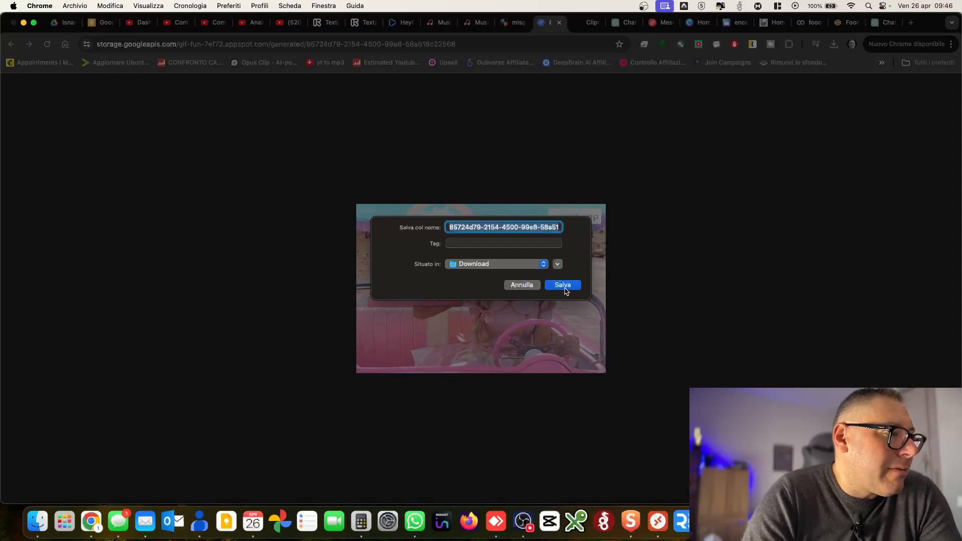
type("gif influencer")
left_click(565, 288)
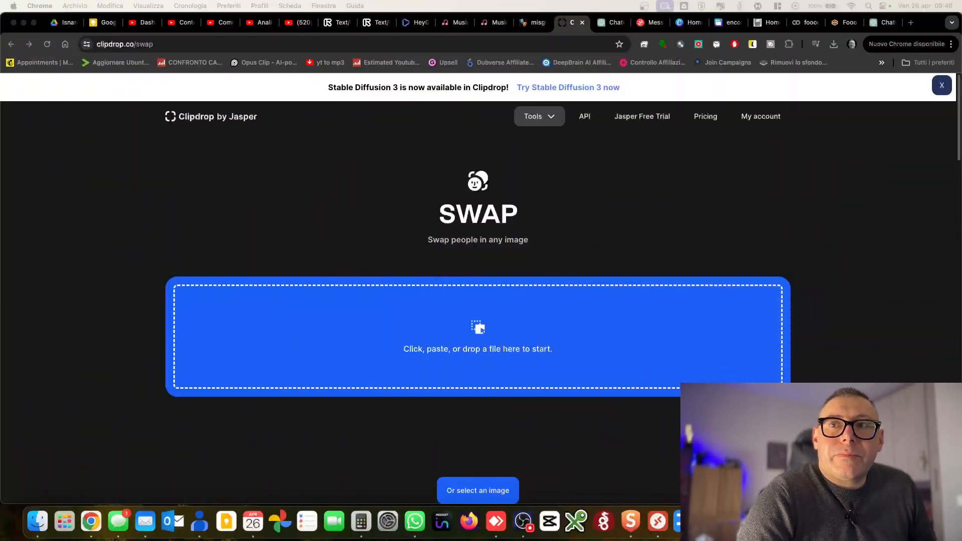
Upload influencer.png from the Download folder to the Clipdrop Swap tool
left_click(475, 334)
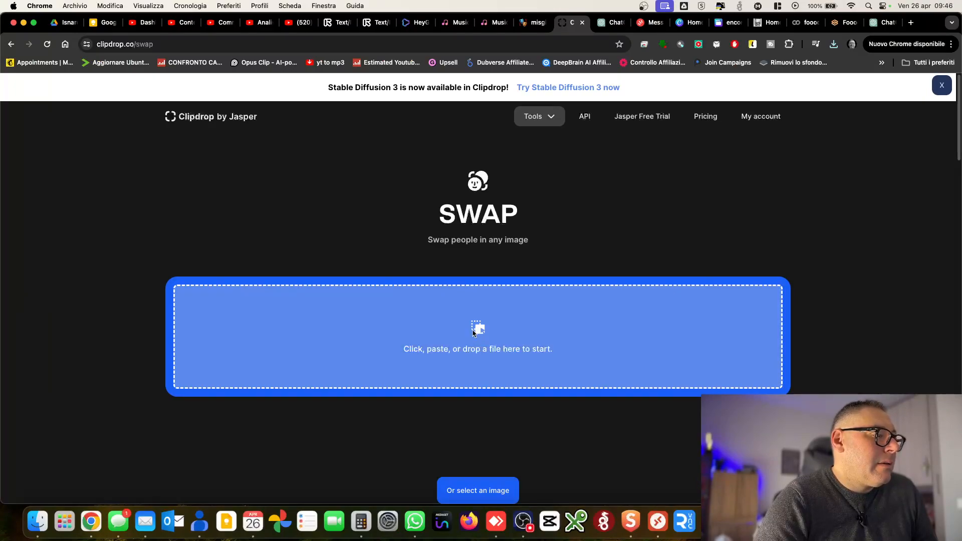
left_click(473, 332)
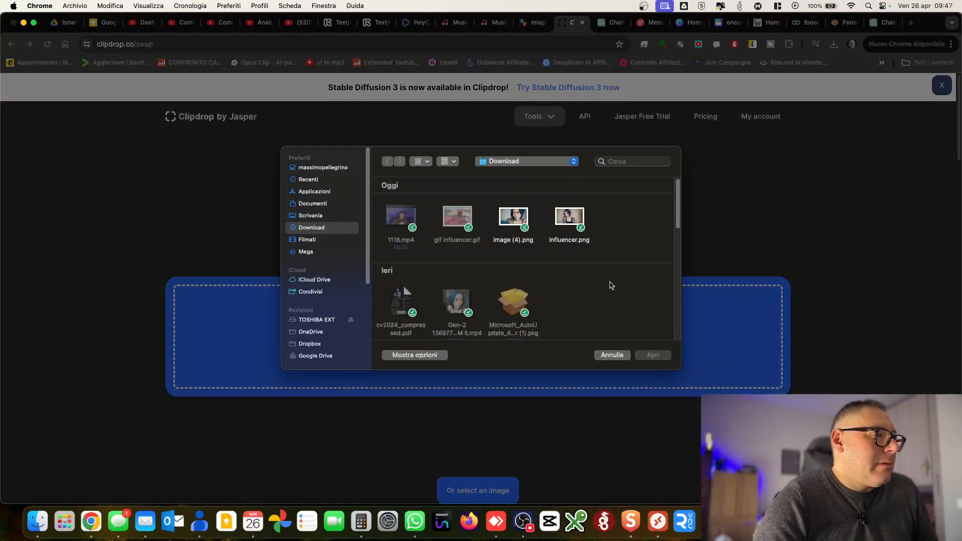
left_click(574, 218)
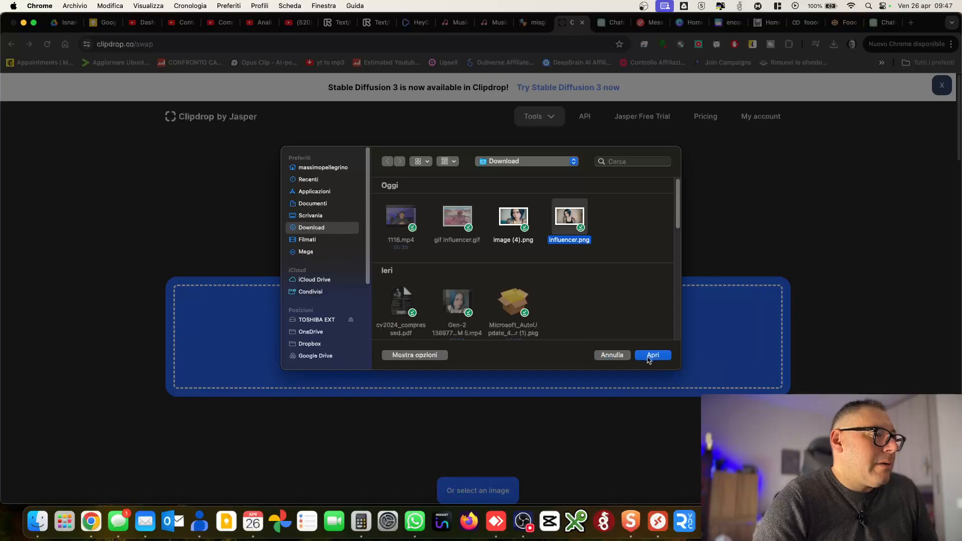
left_click(655, 355)
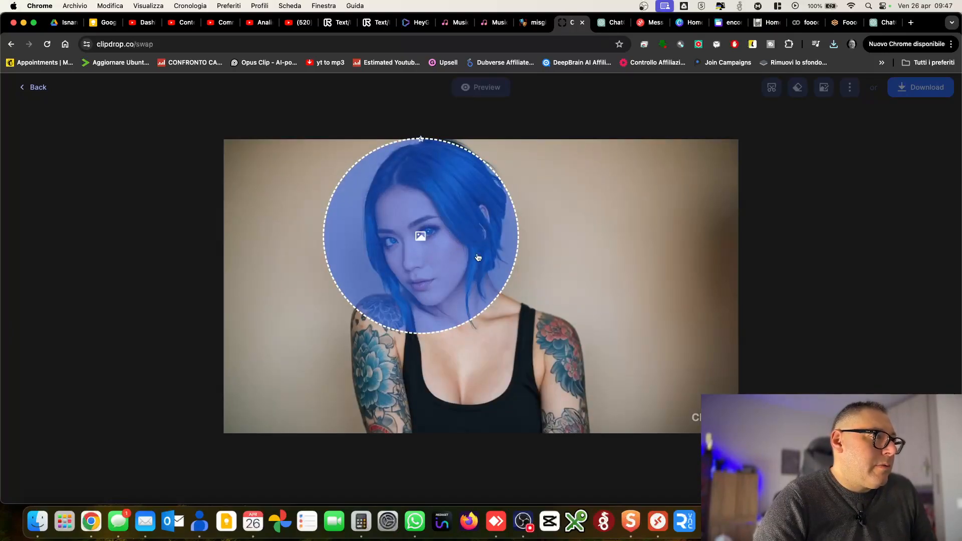
Swap the woman's face with the one in the "Copia di Copia di...ASY.png" image from the Download folder
left_click(418, 265)
scroll(575, 262, "down", 5)
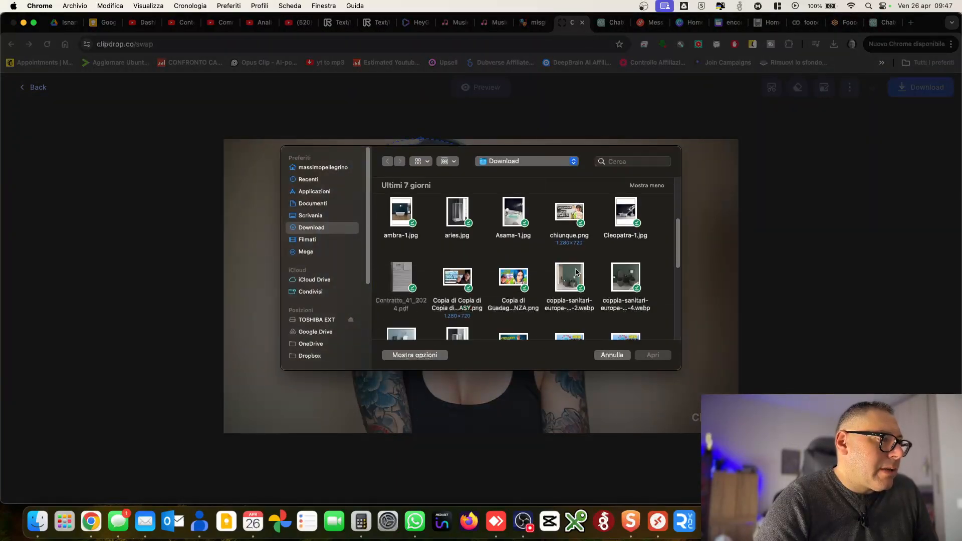
scroll(576, 272, "down", 5)
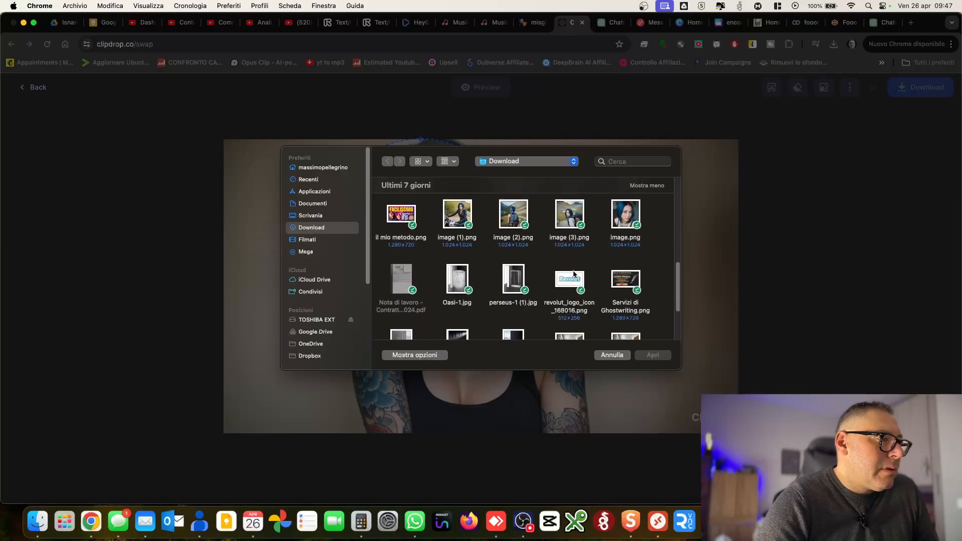
scroll(573, 273, "down", 3)
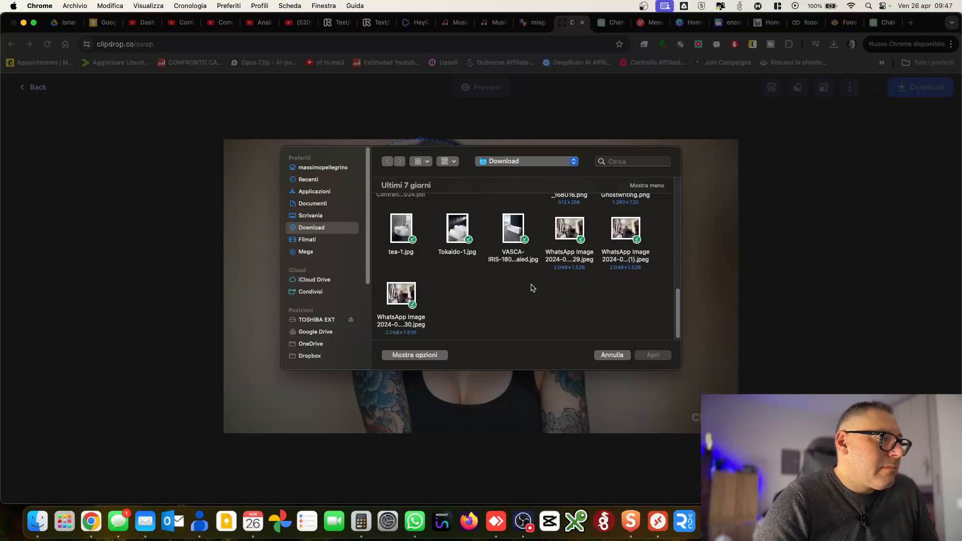
scroll(530, 290, "up", 3)
scroll(541, 282, "up", 5)
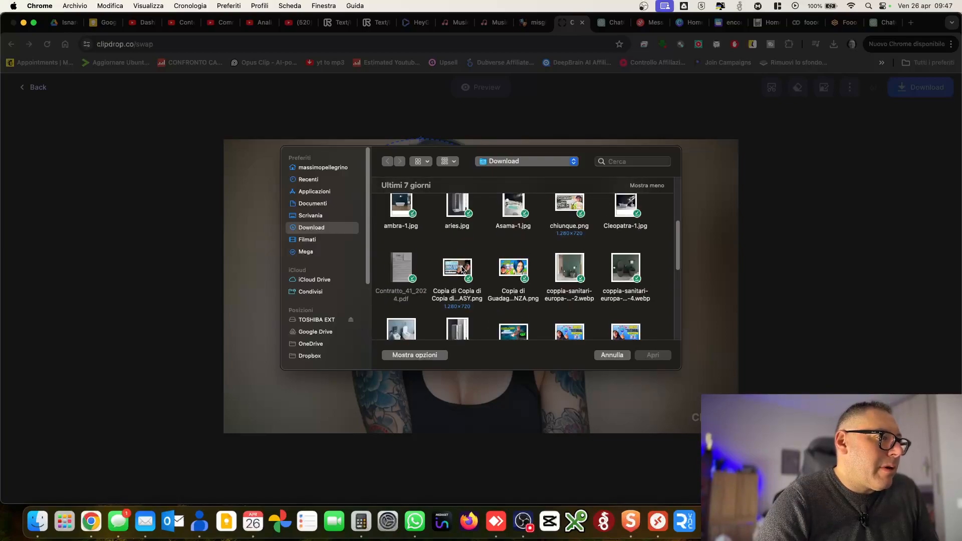
left_click(461, 269)
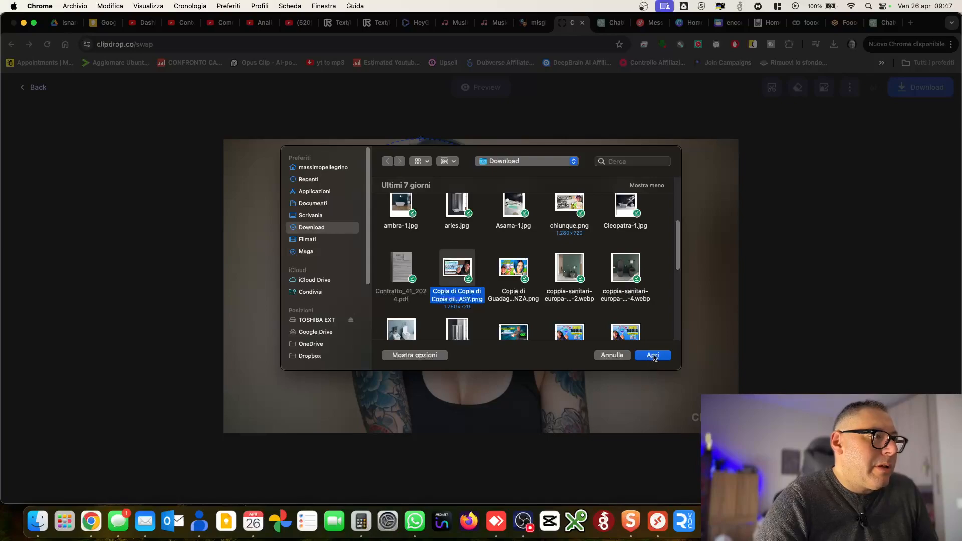
left_click(653, 355)
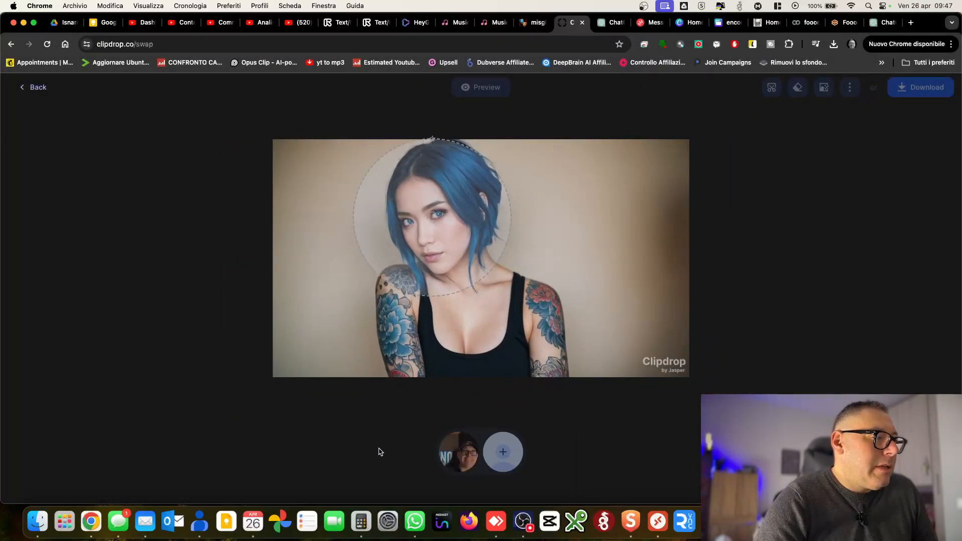
left_click(444, 448)
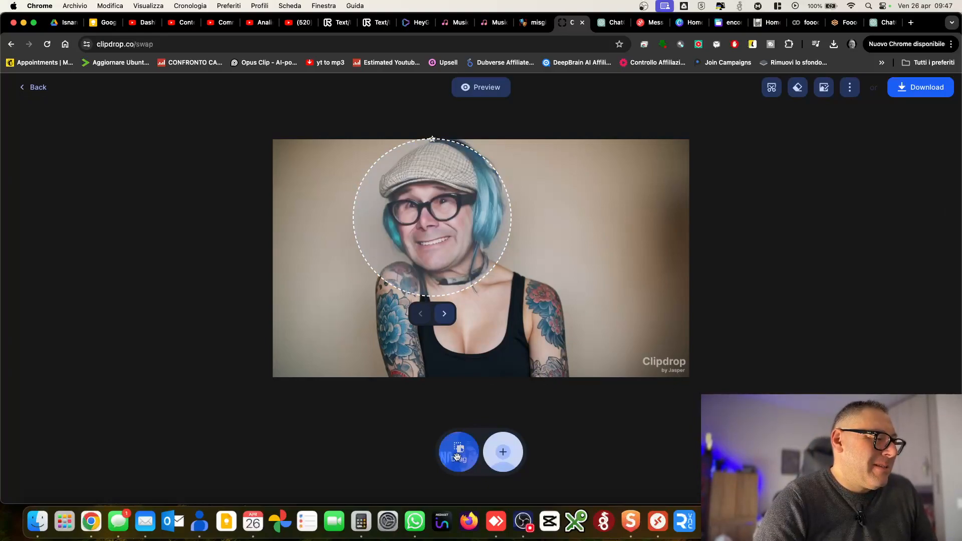
Add a second face image from the Download folder and swap it onto the woman's portrait
left_click(502, 452)
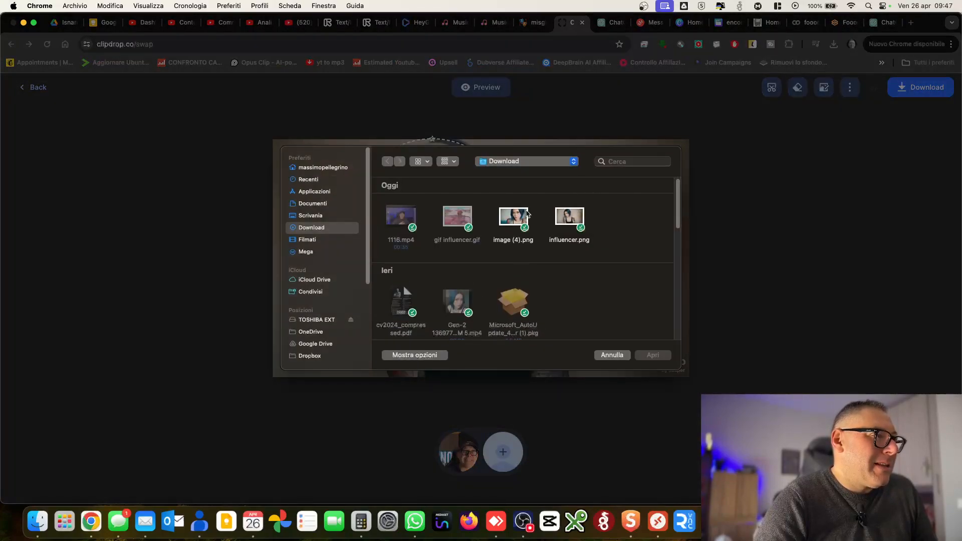
scroll(431, 246, "down", 1)
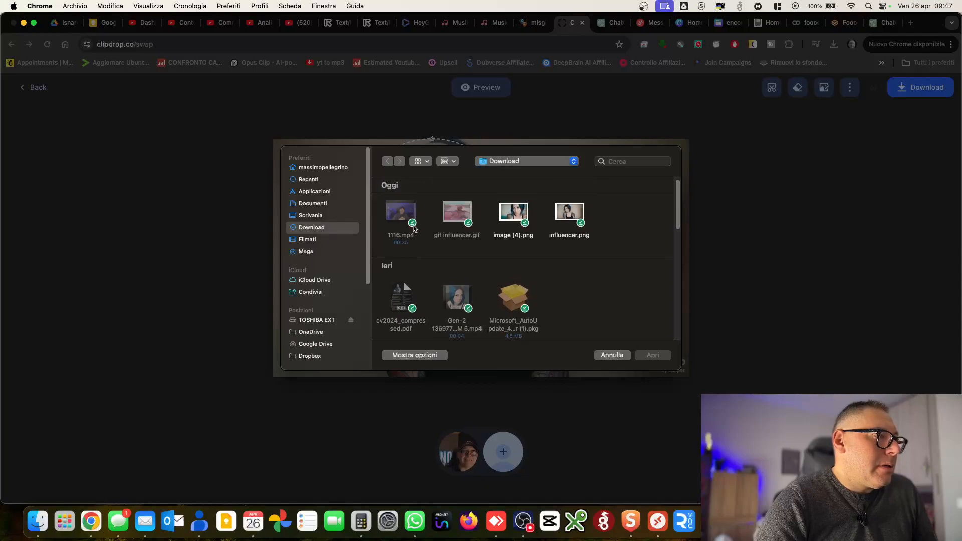
scroll(405, 246, "down", 3)
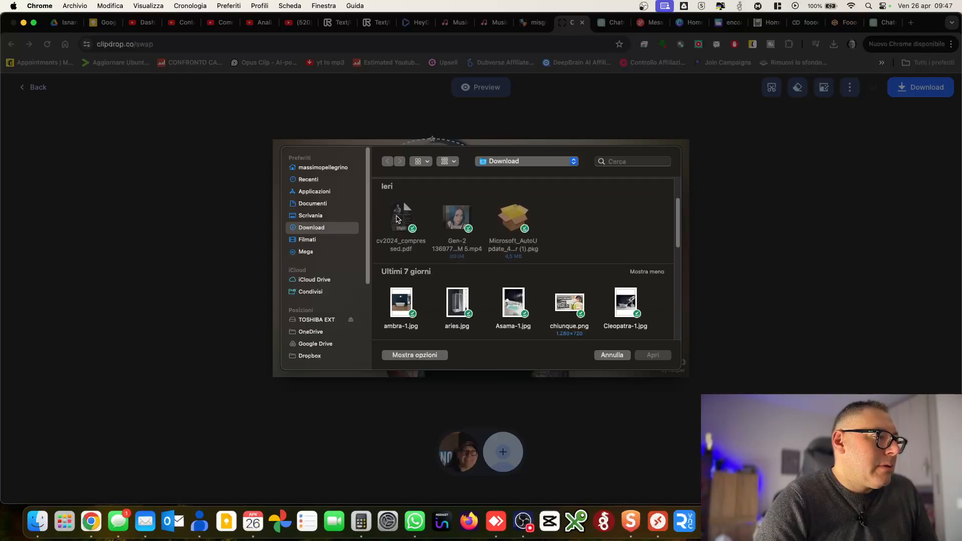
scroll(511, 308, "down", 2)
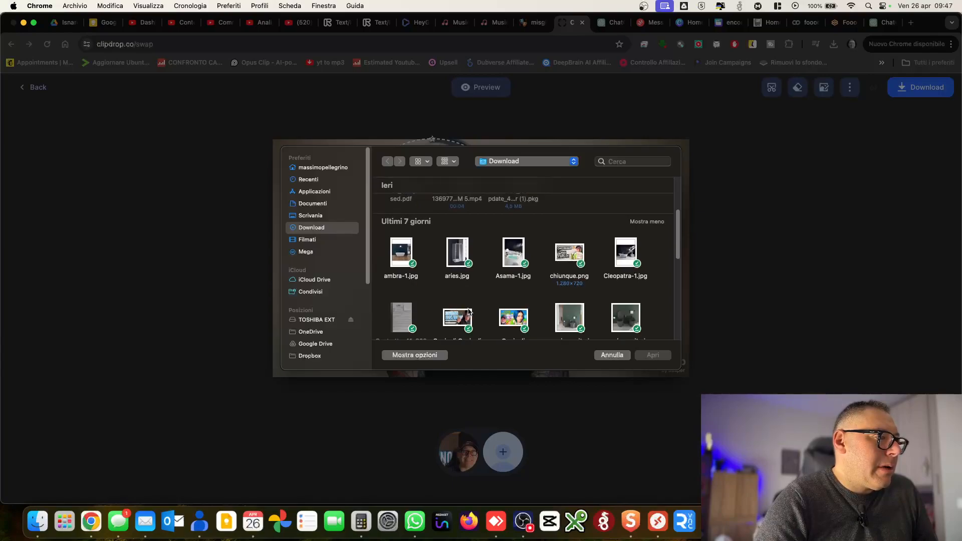
scroll(523, 315, "down", 3)
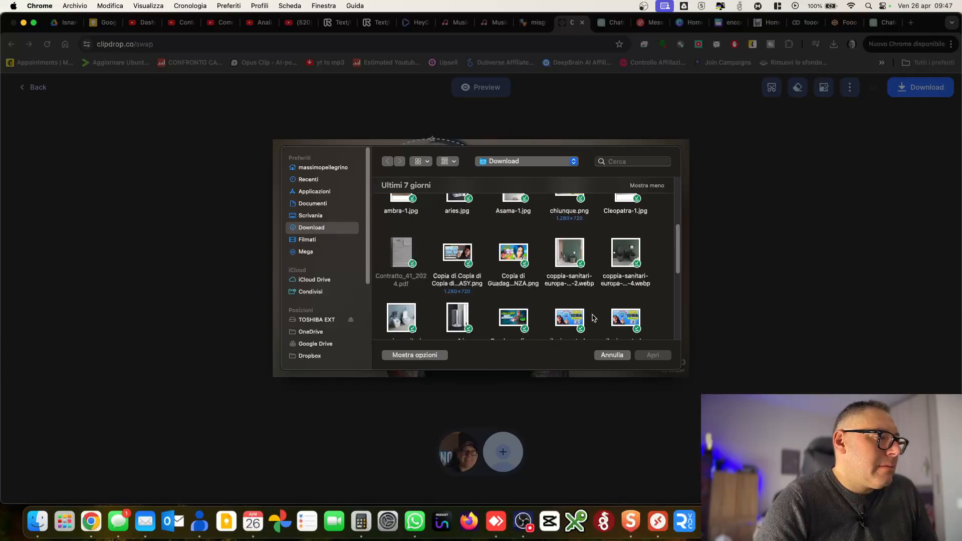
left_click(514, 318)
left_click(665, 355)
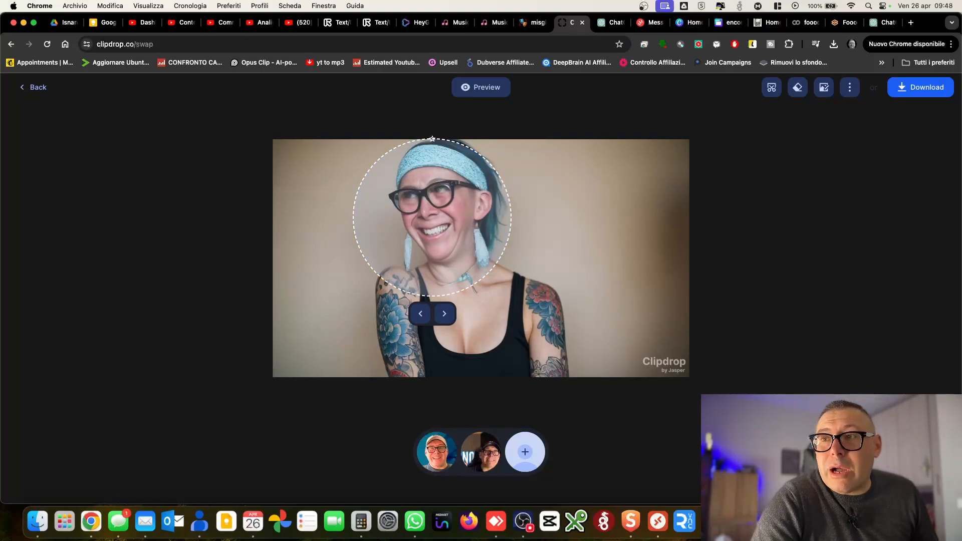
Switch to the Fooocus page, review the two generated portraits and select the whole prompt describing the Japanese woman
left_click(612, 22)
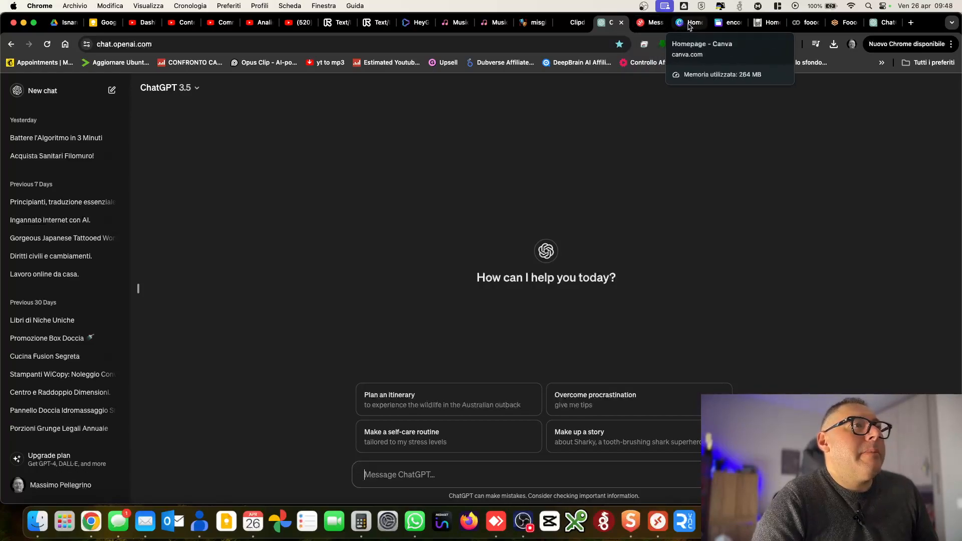
left_click(835, 27)
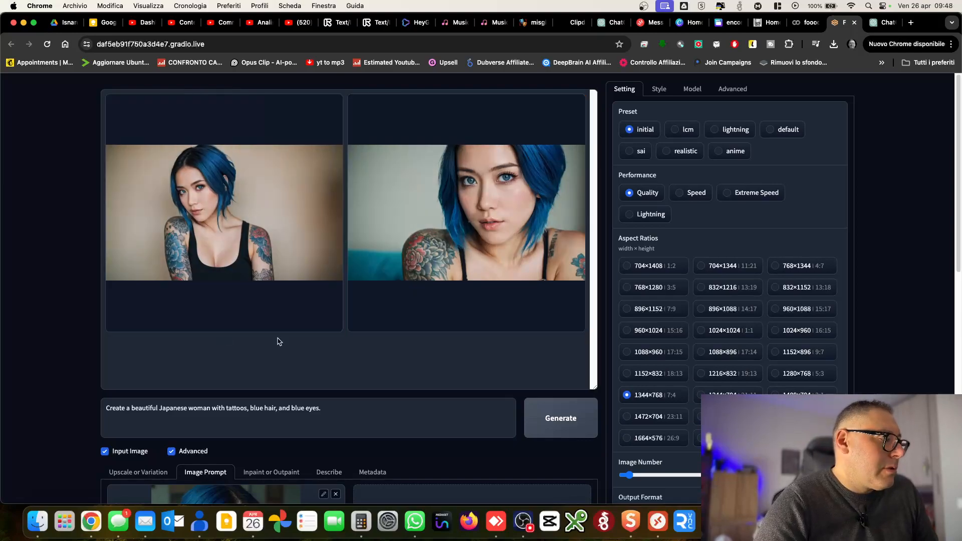
scroll(313, 308, "down", 5)
scroll(304, 302, "up", 5)
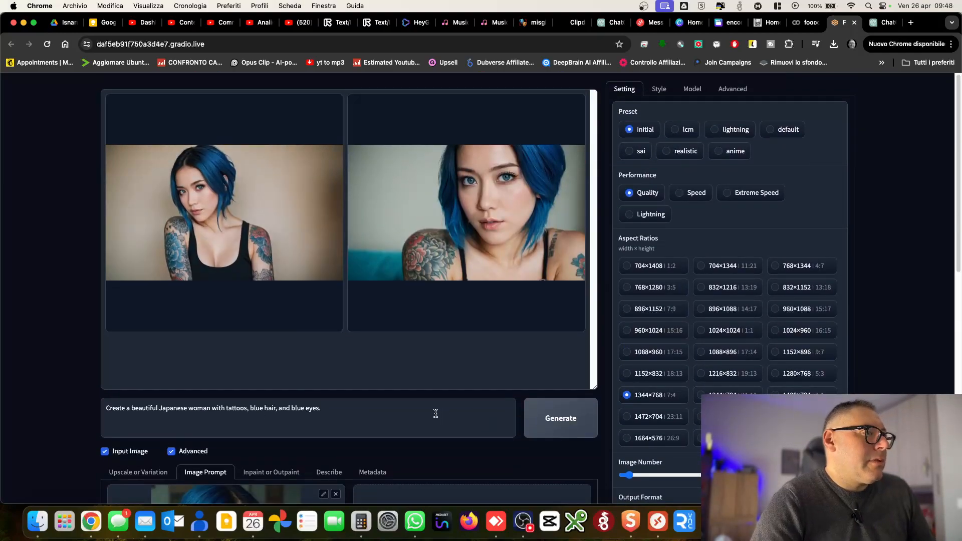
triple_click(346, 410)
left_click(358, 407)
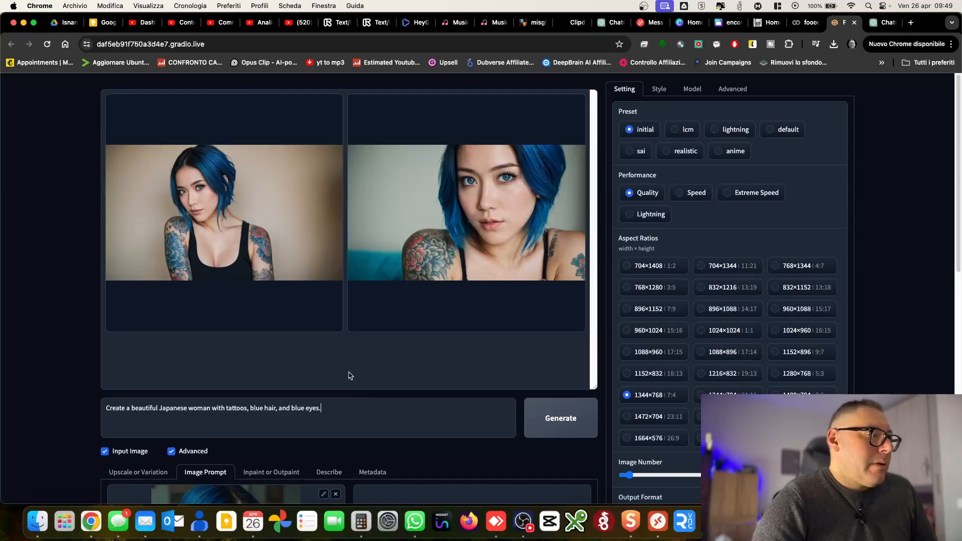
left_click_drag(320, 423, 92, 403)
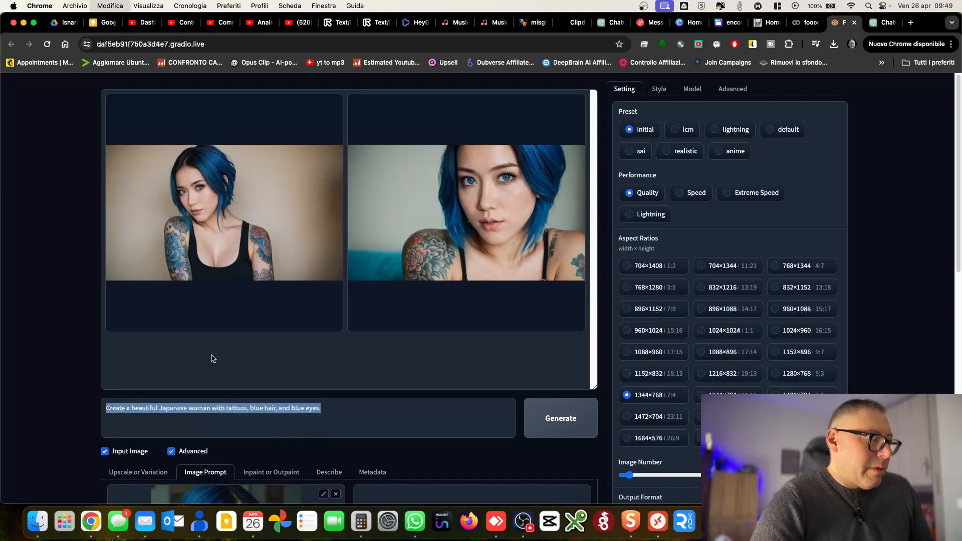
In the ChatGPT translation chat, copy the earlier "bellissima donna giapponese" request into a new message
left_click(882, 22)
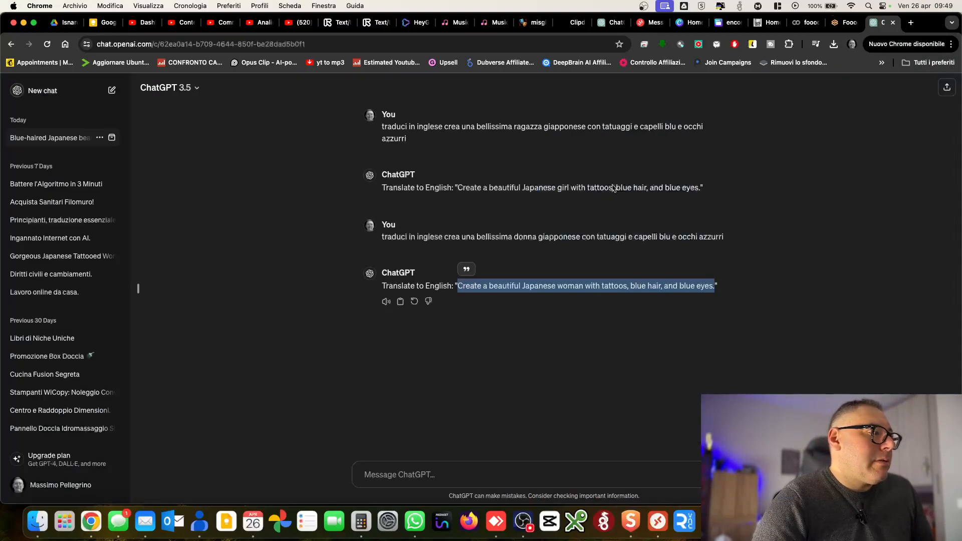
left_click(470, 475)
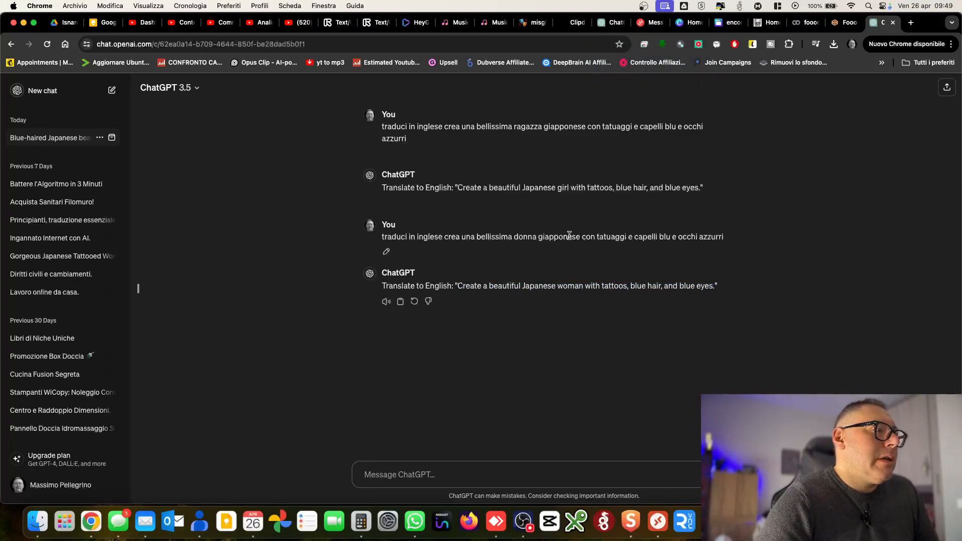
left_click_drag(736, 240, 373, 234)
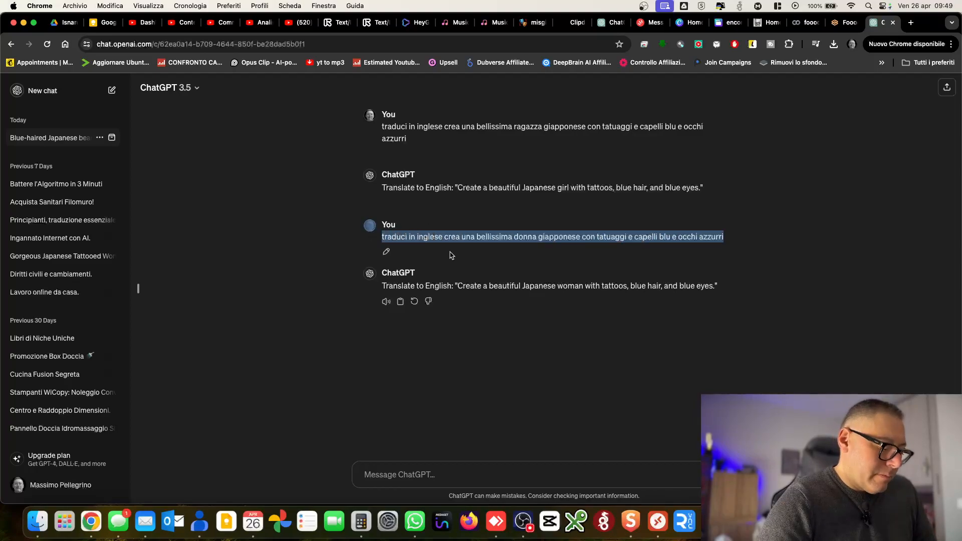
left_click_drag(736, 240, 345, 240)
key("super+c")
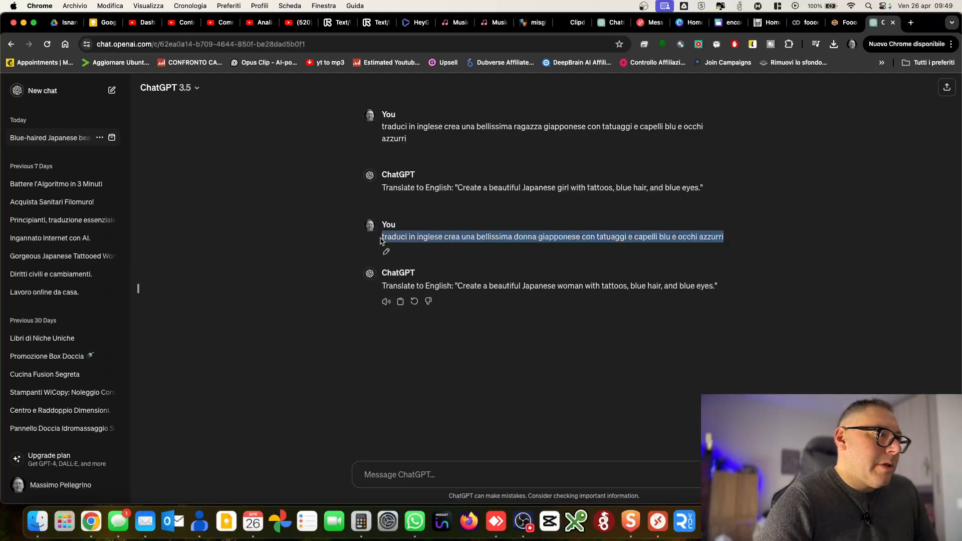
left_click(403, 476)
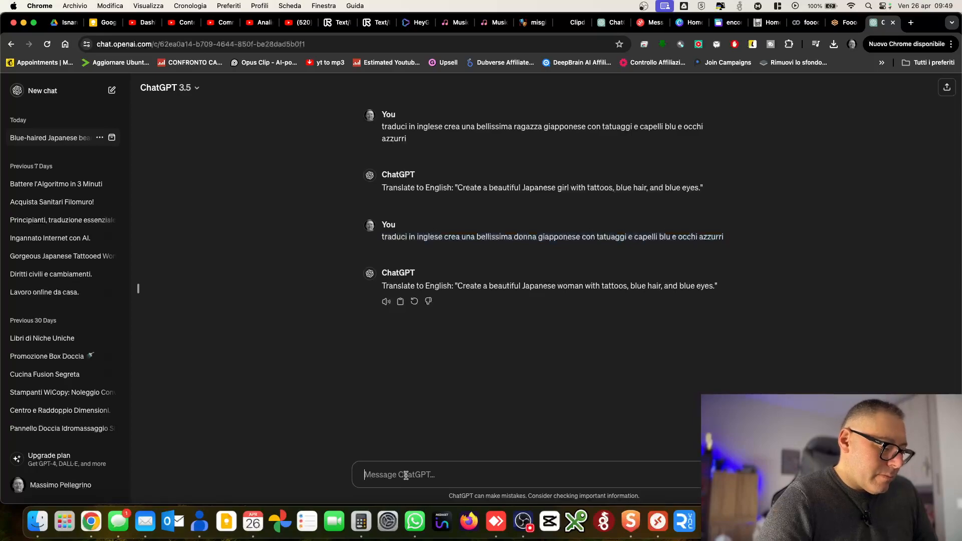
key("super+v")
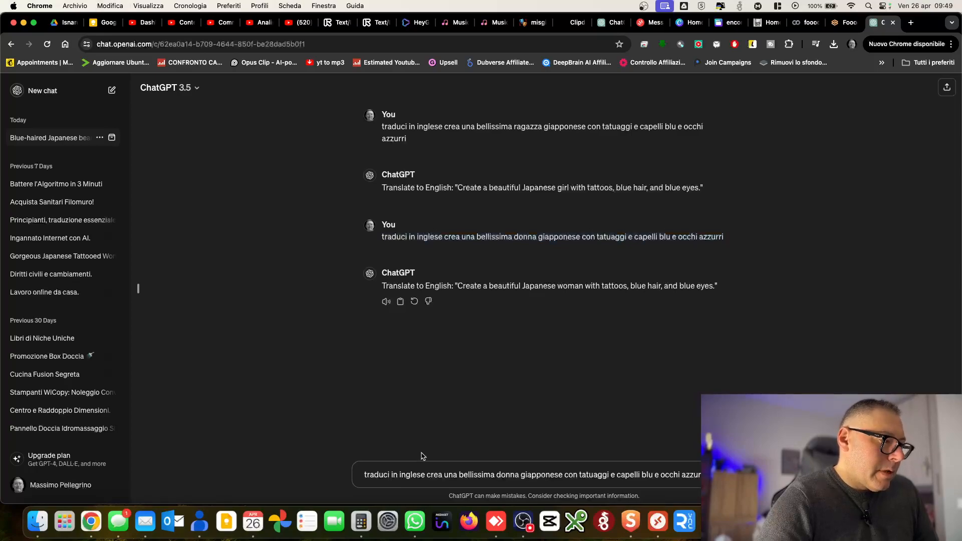
Insert "a corpo intero" after "donna" in the message and append "in costume da bagno bikini in spiaggia a"
left_click(522, 476)
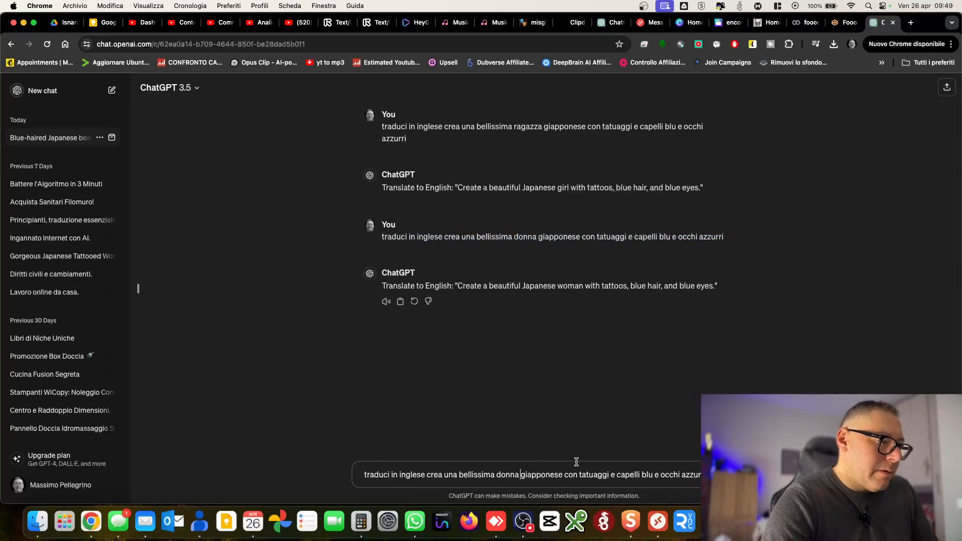
type("a corpo intero giapponese")
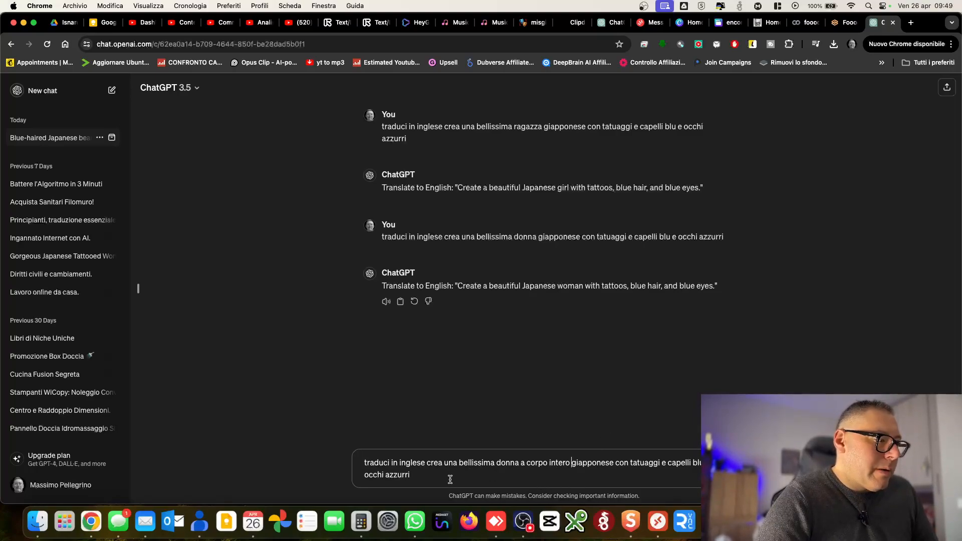
type(" con tatuaggi e capelli bl occhi azzurri in costume ")
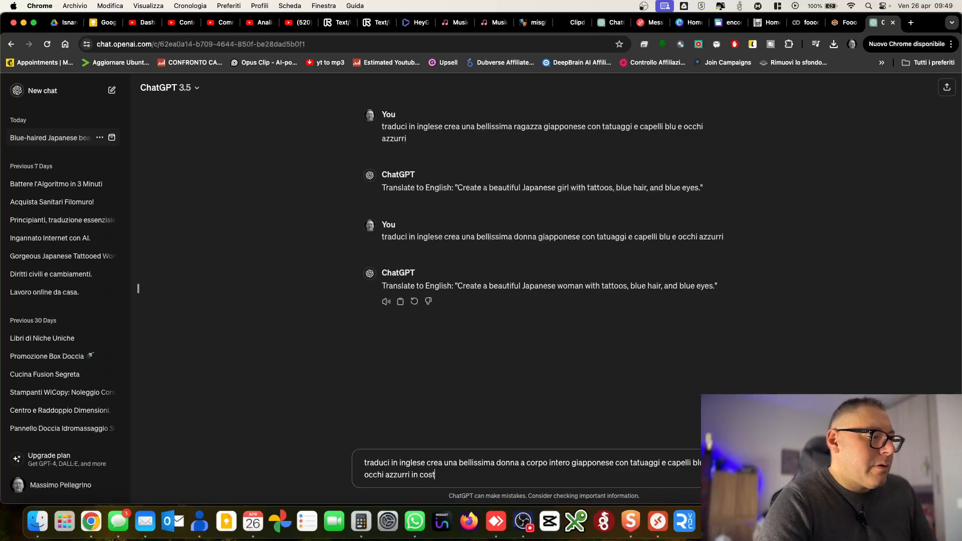
type("da bagno bi")
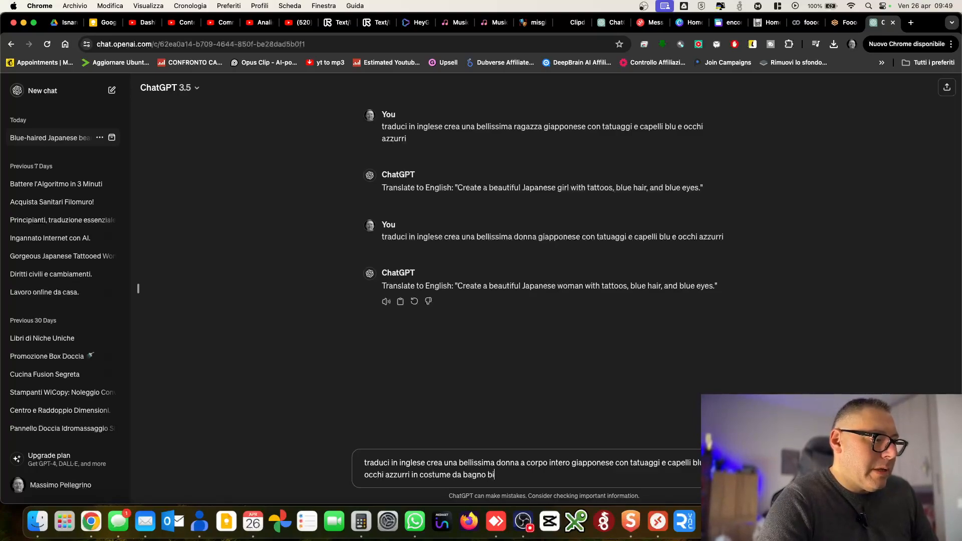
type("kini in spiaggia a")
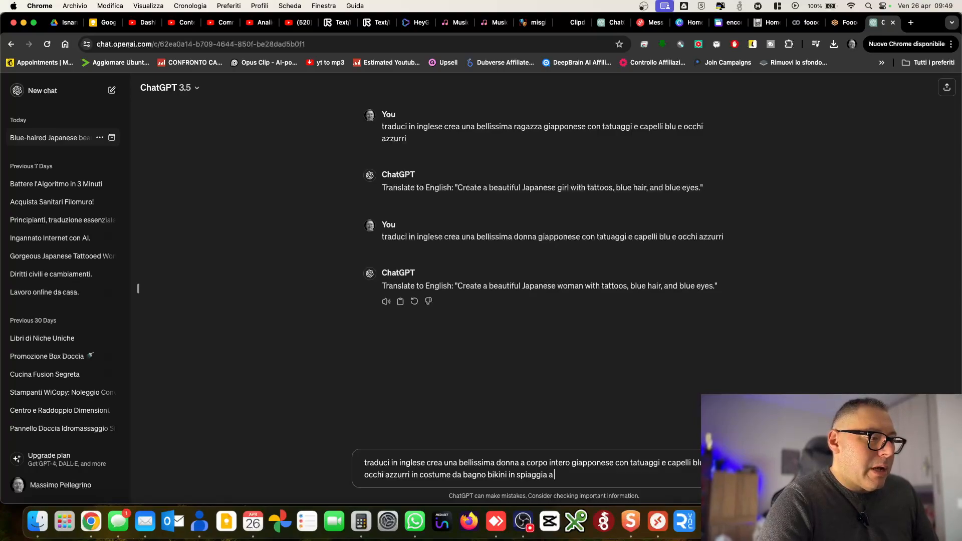
Complete the message's location with "miami beach in una bellissima giornata estiva in spiaggia con altre amiche"
type(" los angeles")
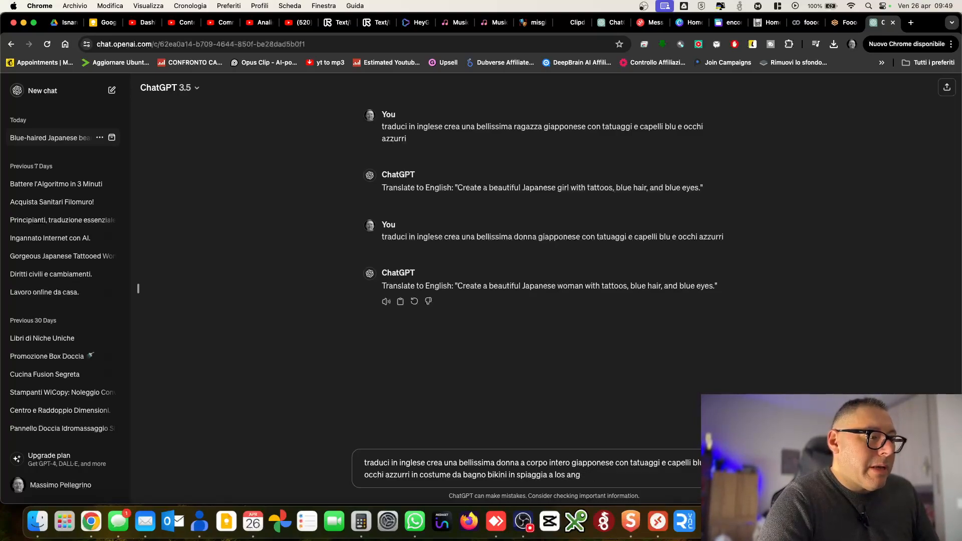
key("BackSpace")
key("BackSpace")
key("BackSpace")
key("BackSpace")
key("BackSpace")
key("BackSpace")
key("BackSpace")
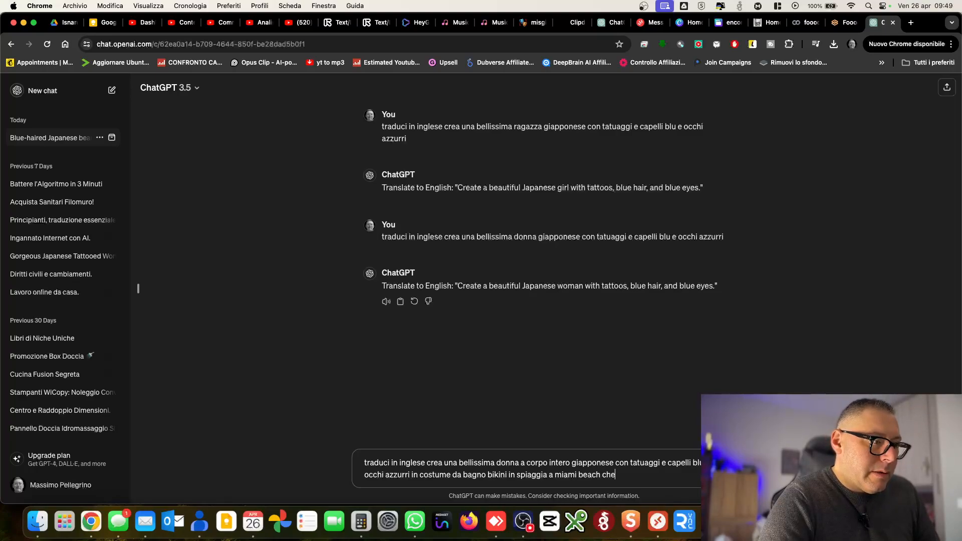
type("n una")
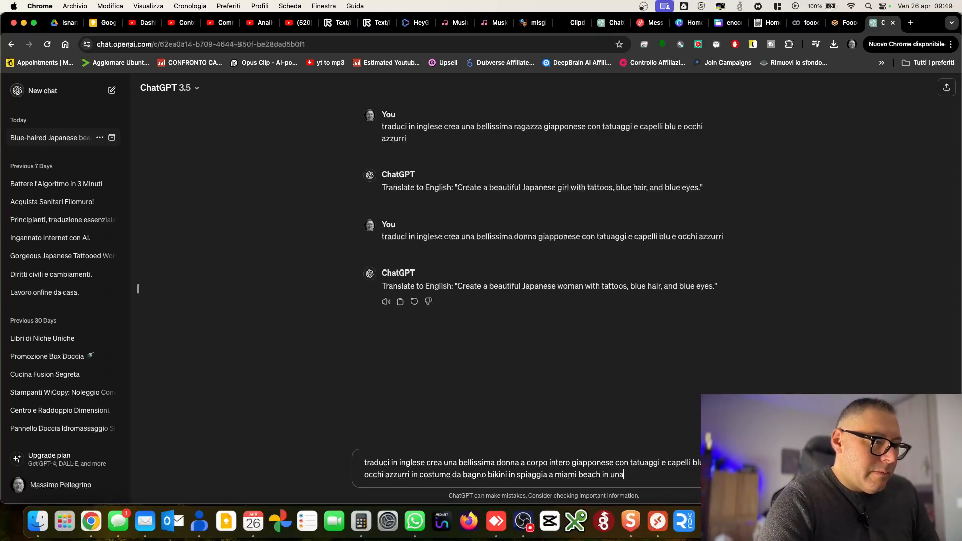
type(" bellissima giornata estiva in spia")
type("ggia con altre amiche")
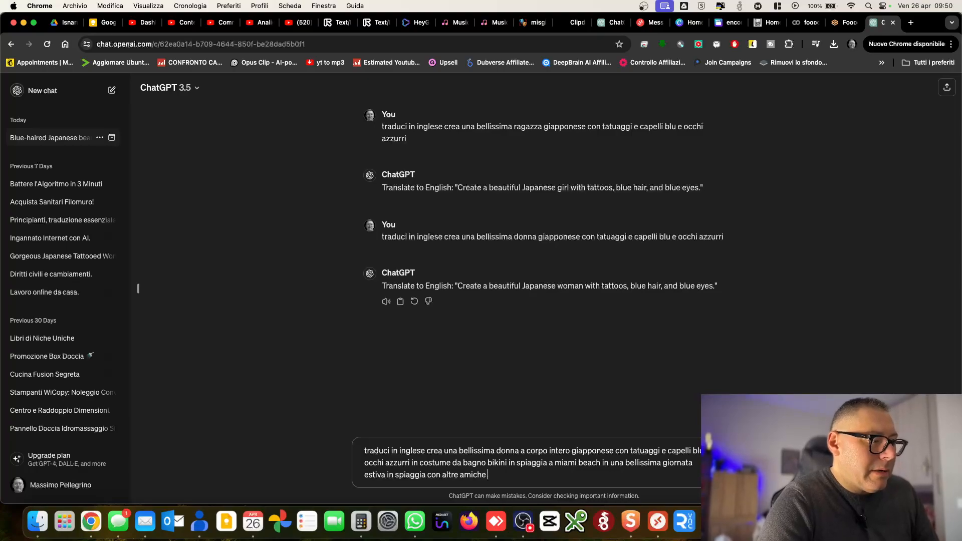
Append "che prende il sole e si diverte" to the end of the message, correcting the mistyped words
type(" che prend eil s")
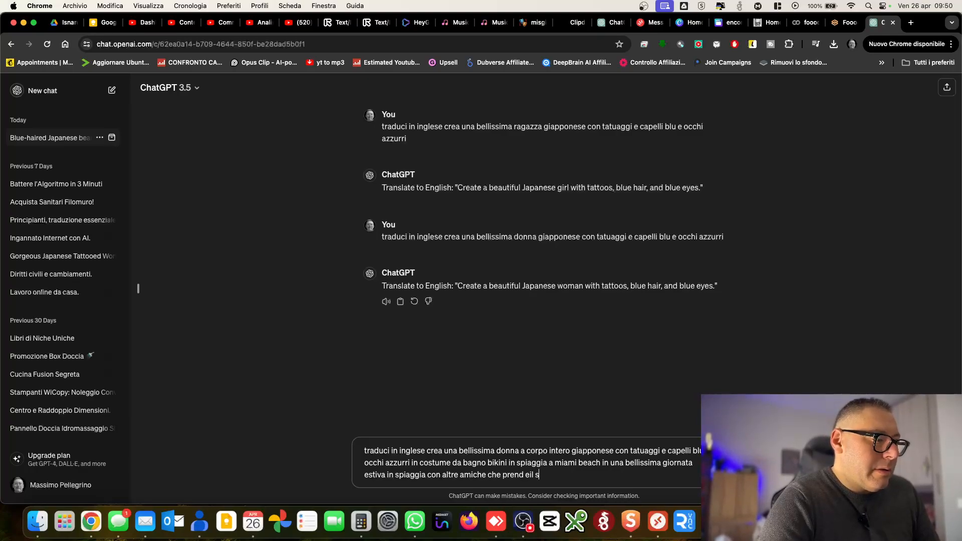
key("BackSpace")
key("BackSpace")
key("BackSpace")
key("BackSpace")
key("BackSpace")
key("BackSpace")
key("BackSpace")
type("e il sole e si diverte")
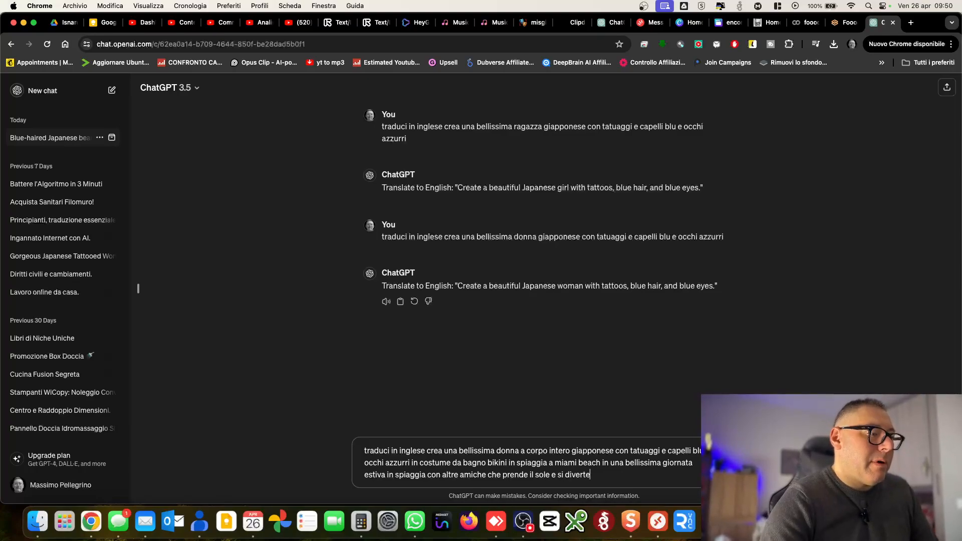
Copy the whole unsent ChatGPT message and replace the existing Fooocus prompt with it
left_click_drag(597, 474, 326, 454)
key("super+c")
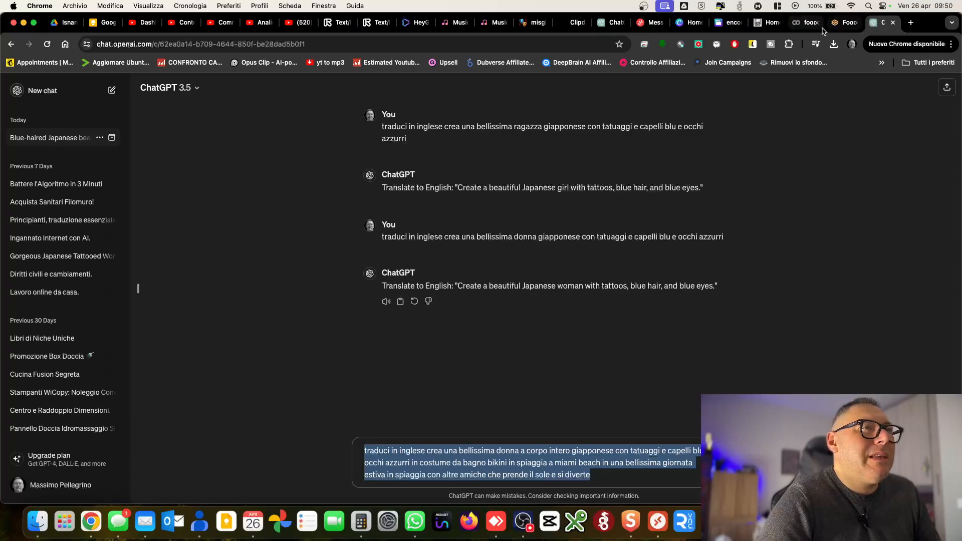
left_click(846, 22)
left_click(333, 408)
left_click_drag(331, 408, 1, 399)
key("super+v")
Replace the first image prompt reference with influencer.png from the Download folder, using FaceSwap as its type
scroll(285, 360, "down", 5)
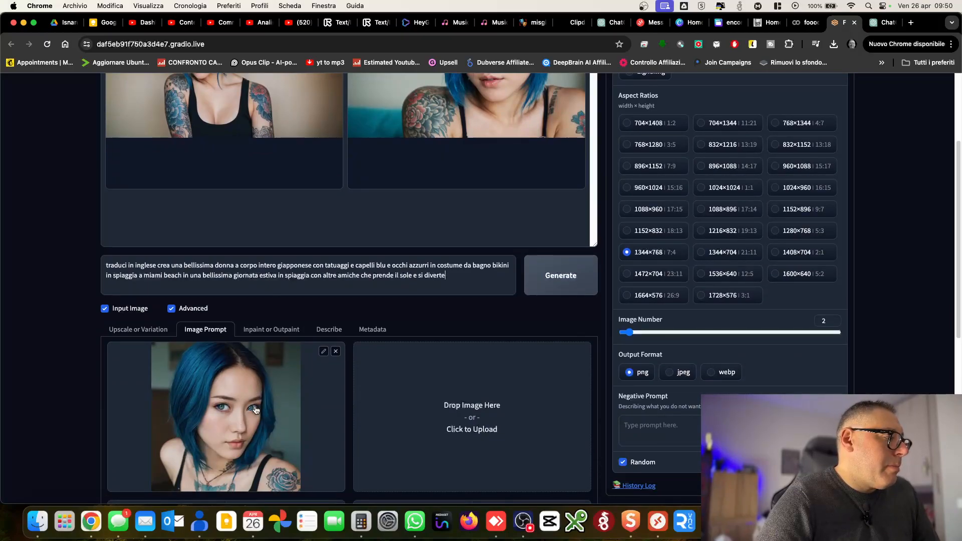
left_click(323, 351)
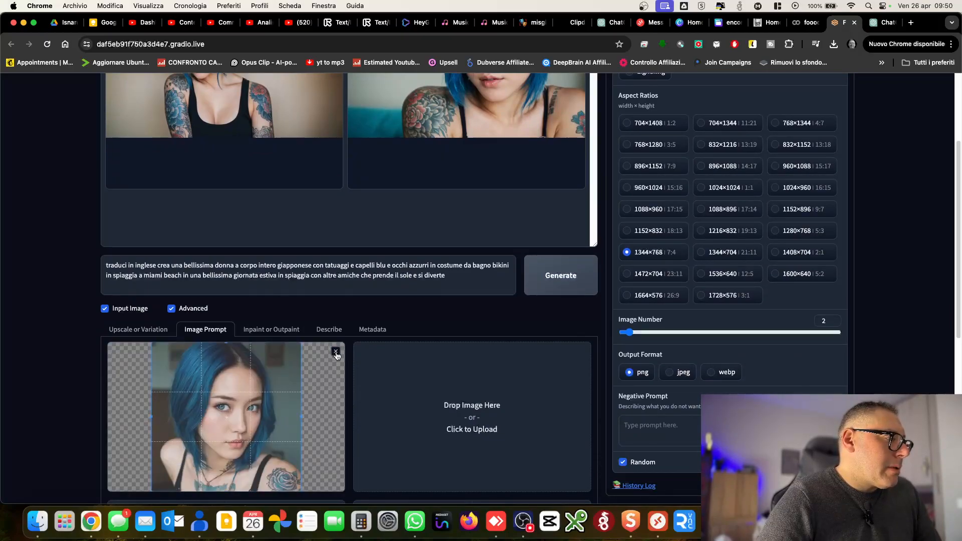
left_click(335, 352)
left_click(221, 412)
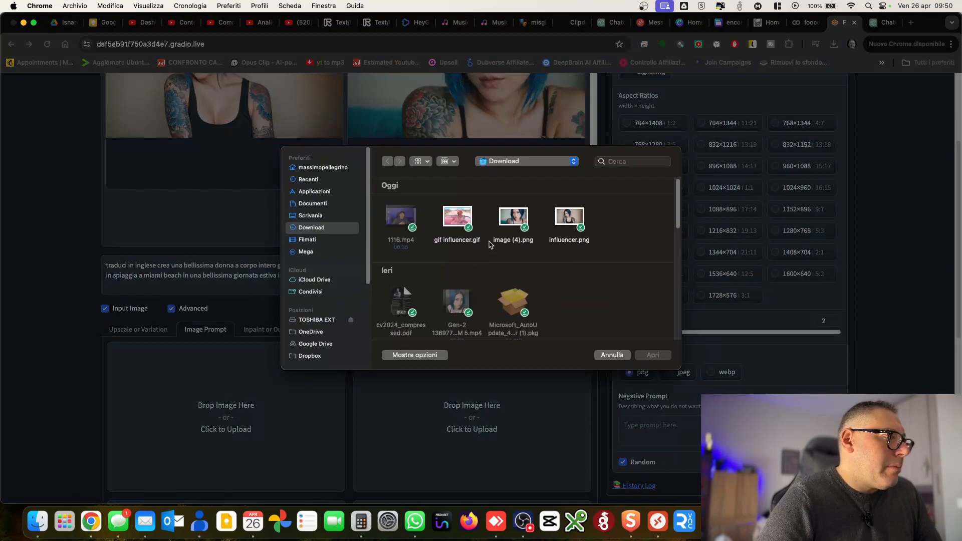
double_click(568, 219)
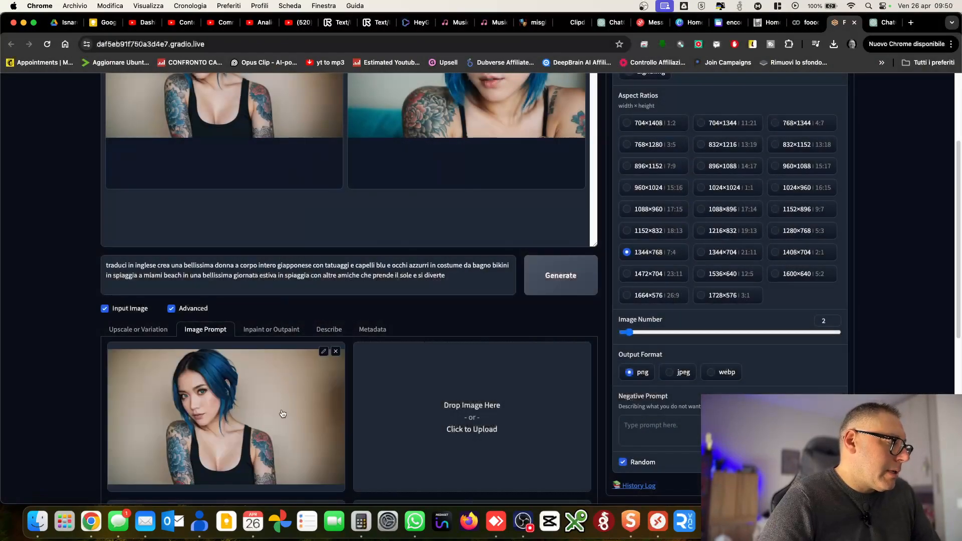
scroll(283, 412, "down", 5)
left_click(291, 345)
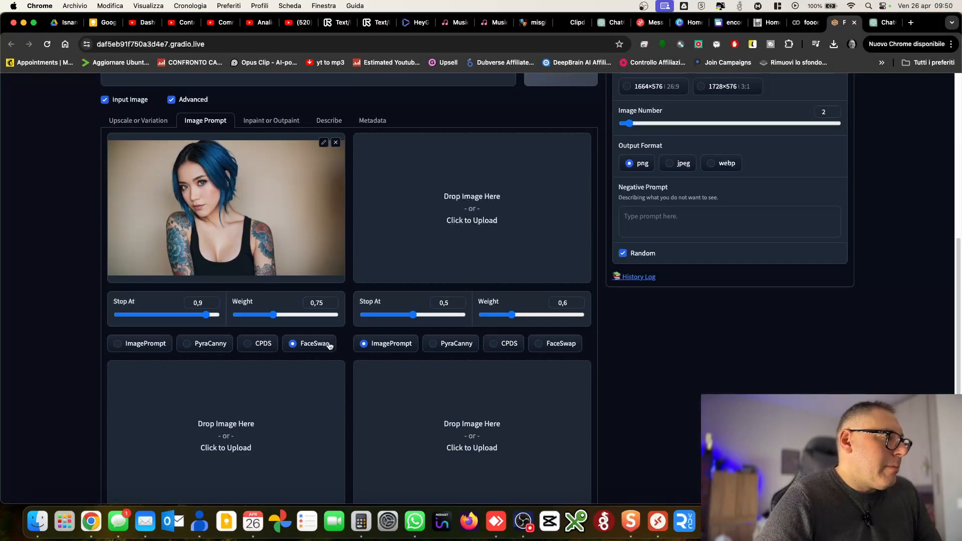
Choose Quality as the performance setting and generate the images from the new beach prompt
scroll(648, 220, "up", 4)
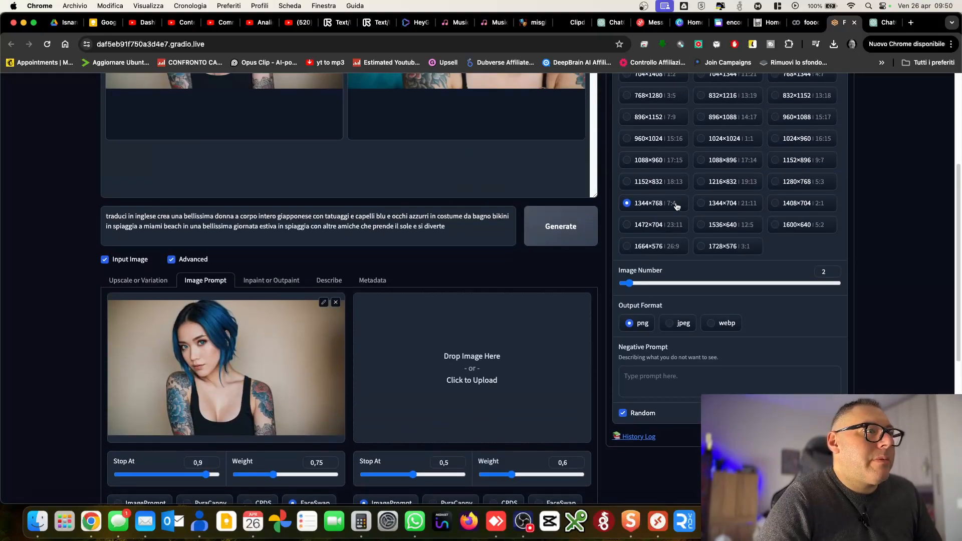
scroll(656, 203, "up", 3)
left_click(635, 103)
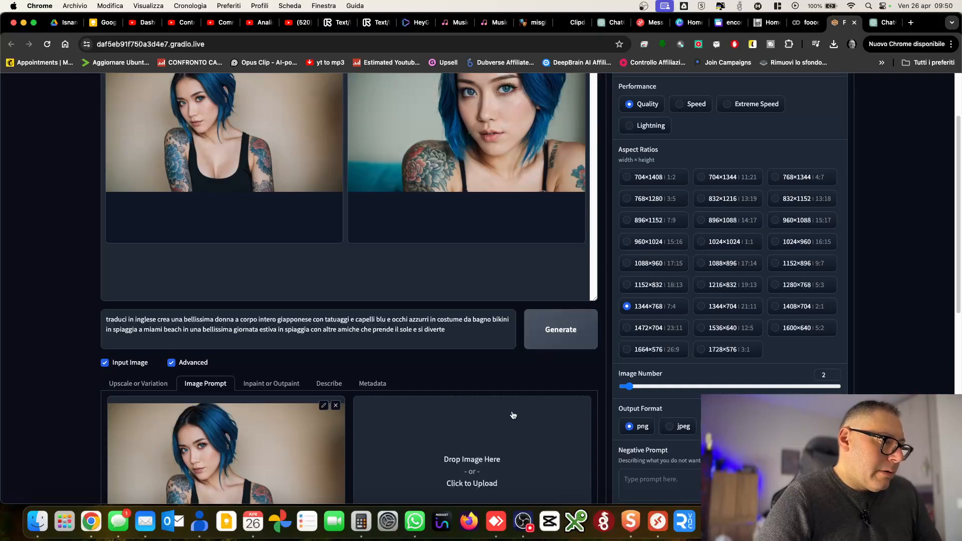
scroll(515, 410, "down", 5)
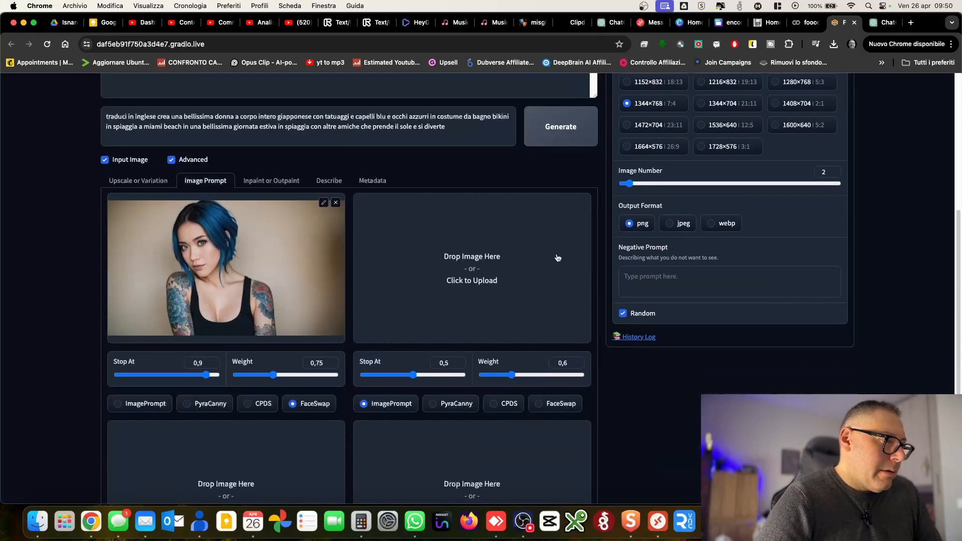
left_click(578, 142)
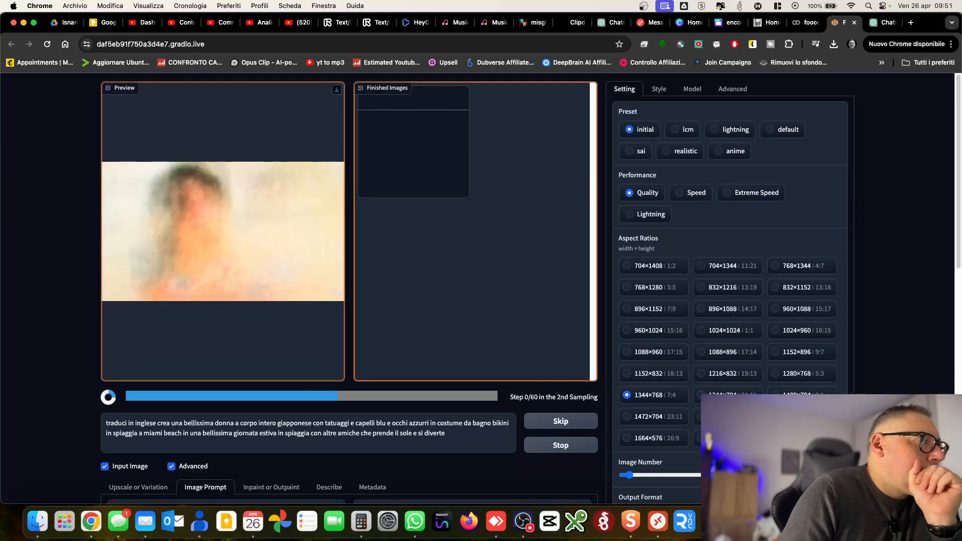
Download the first finished beach image and, in Runway Gen-2, replace influencer.png with the downloaded image (5).png
left_click(423, 135)
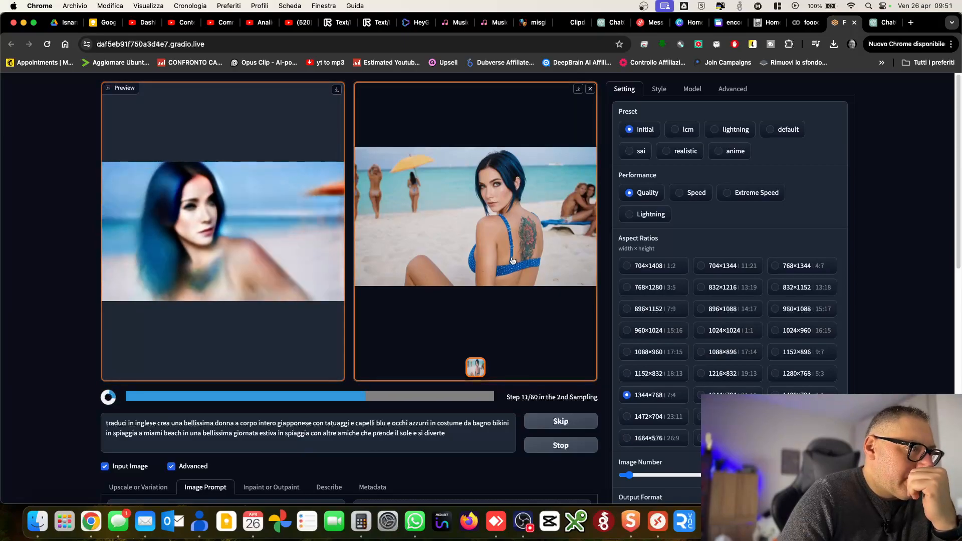
left_click(577, 89)
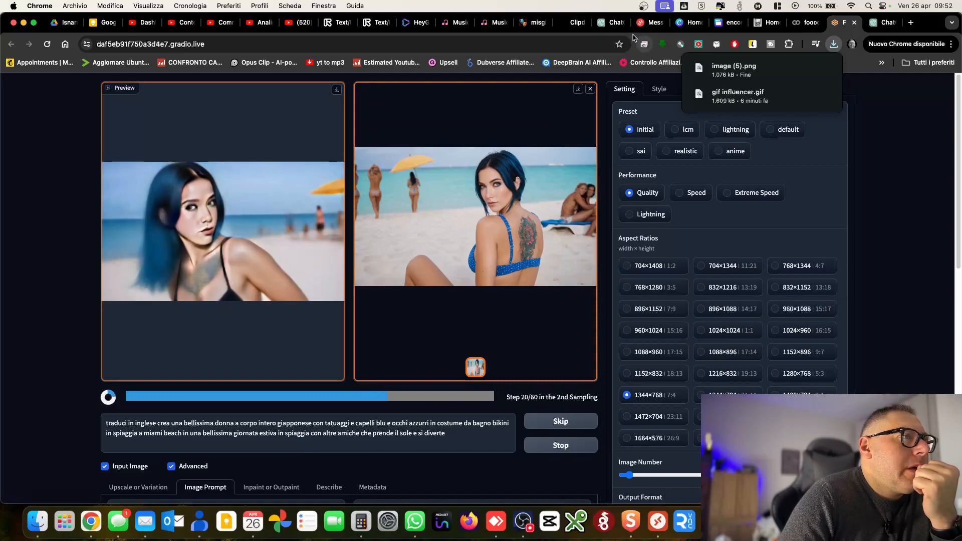
left_click(373, 22)
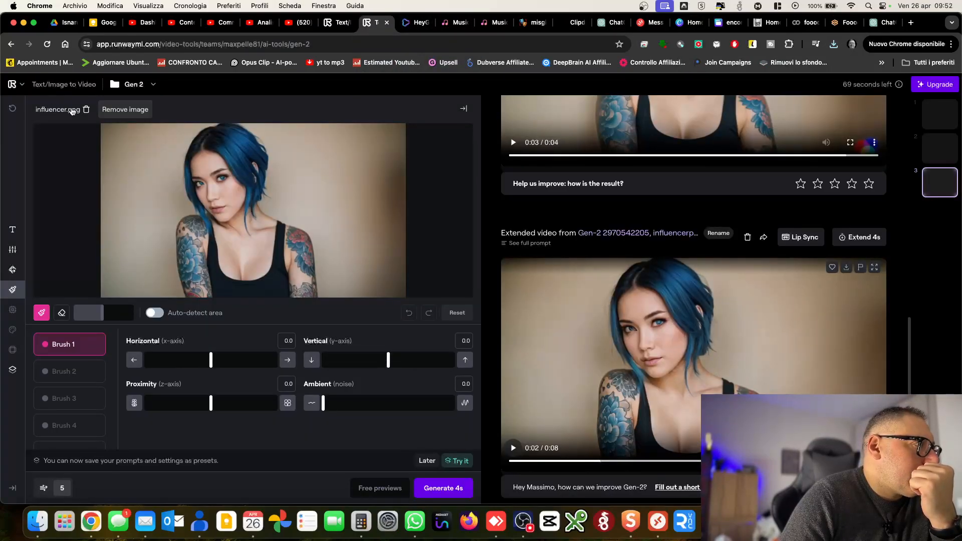
left_click(86, 110)
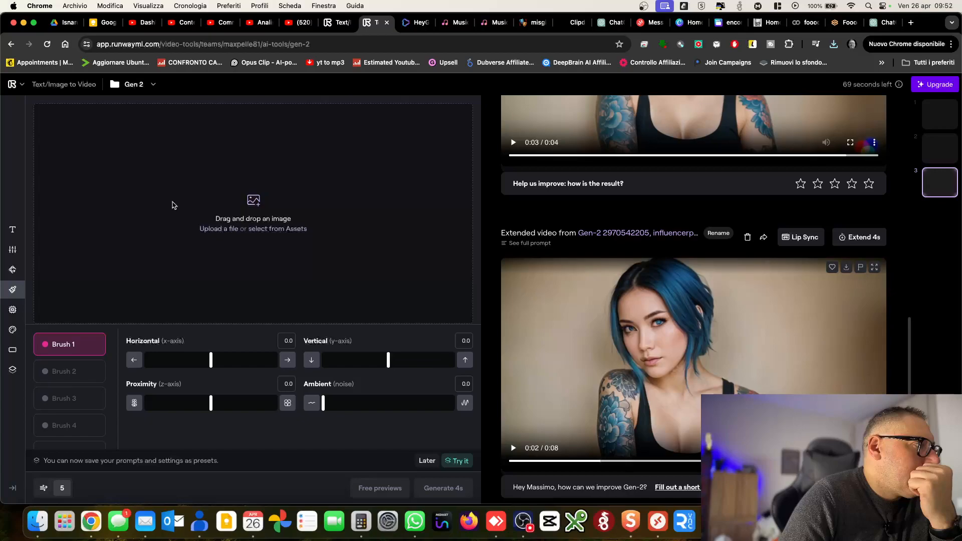
left_click(258, 206)
double_click(578, 220)
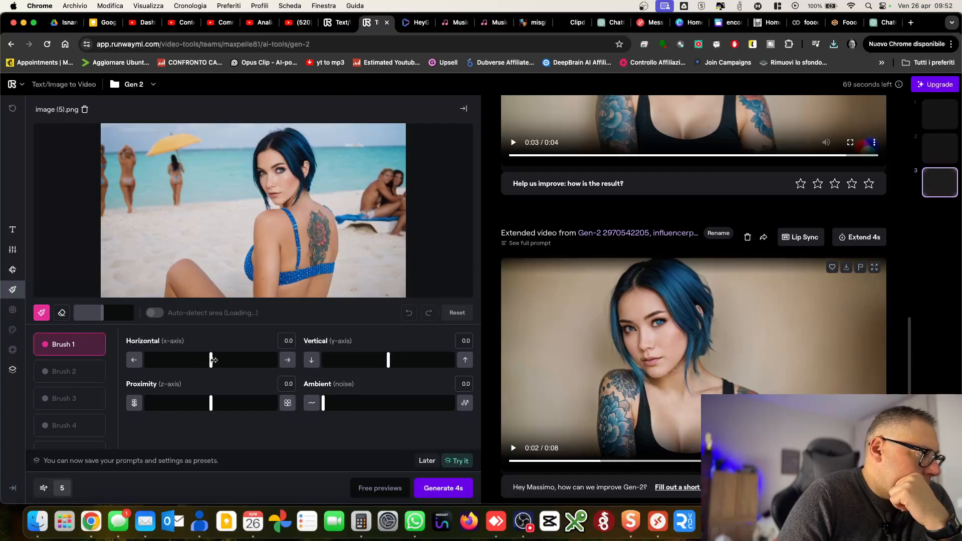
Set Brush 1's motion to horizontal 0.8, vertical 3.8, proximity -3.5 and ambient 6.7
left_click(217, 360)
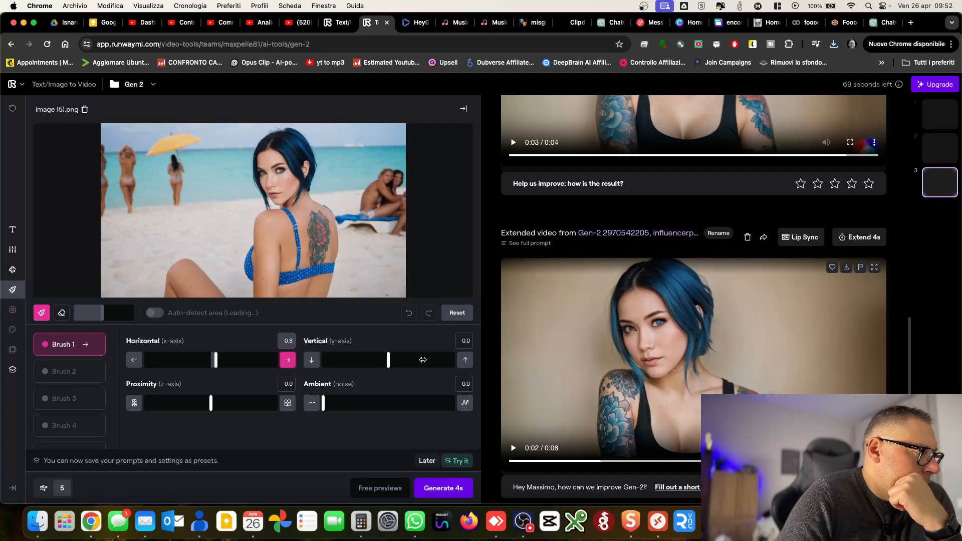
left_click(413, 360)
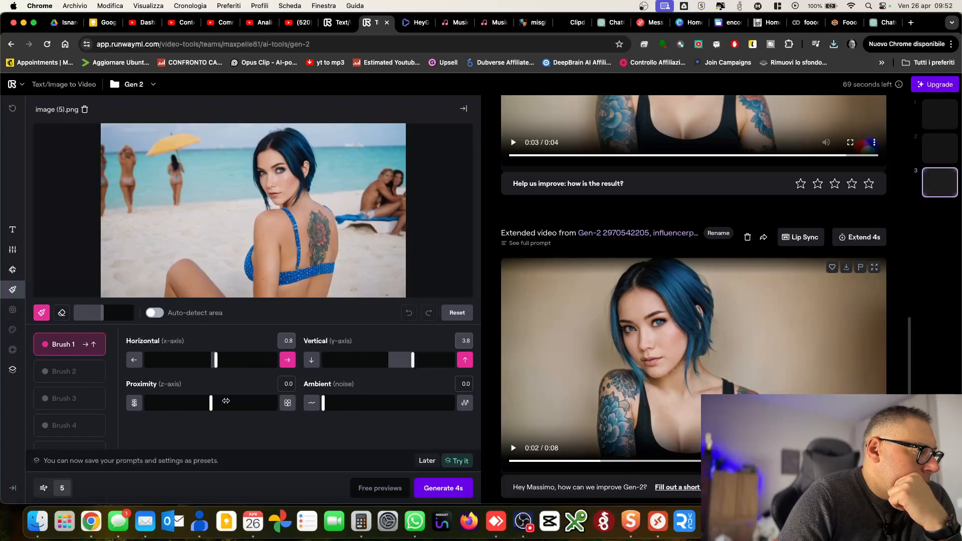
left_click(188, 399)
left_click_drag(406, 403, 410, 402)
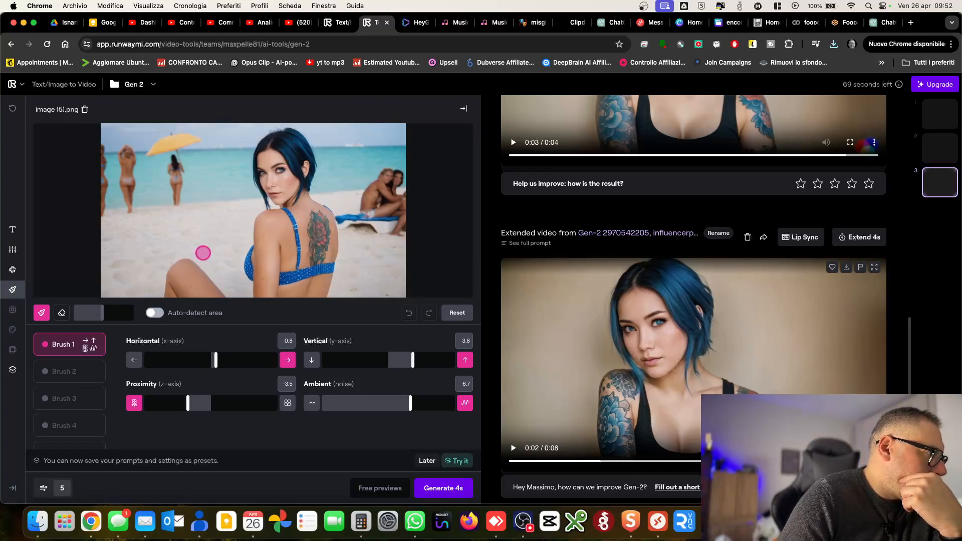
Paint over the whole woman in the foreground with Brush 1 and generate a 4-second video
mouse_move(270, 131)
left_mouse_down()
mouse_move(308, 151)
mouse_move(310, 189)
mouse_move(333, 227)
mouse_move(322, 294)
mouse_move(169, 294)
mouse_move(183, 260)
mouse_move(215, 292)
mouse_move(179, 280)
mouse_move(255, 292)
mouse_move(259, 218)
mouse_move(277, 207)
mouse_move(258, 178)
mouse_move(263, 135)
mouse_move(277, 156)
mouse_move(292, 145)
mouse_move(279, 146)
mouse_move(272, 168)
mouse_move(267, 152)
mouse_move(285, 199)
mouse_move(300, 150)
mouse_move(279, 180)
mouse_move(311, 221)
mouse_move(324, 270)
left_mouse_up()
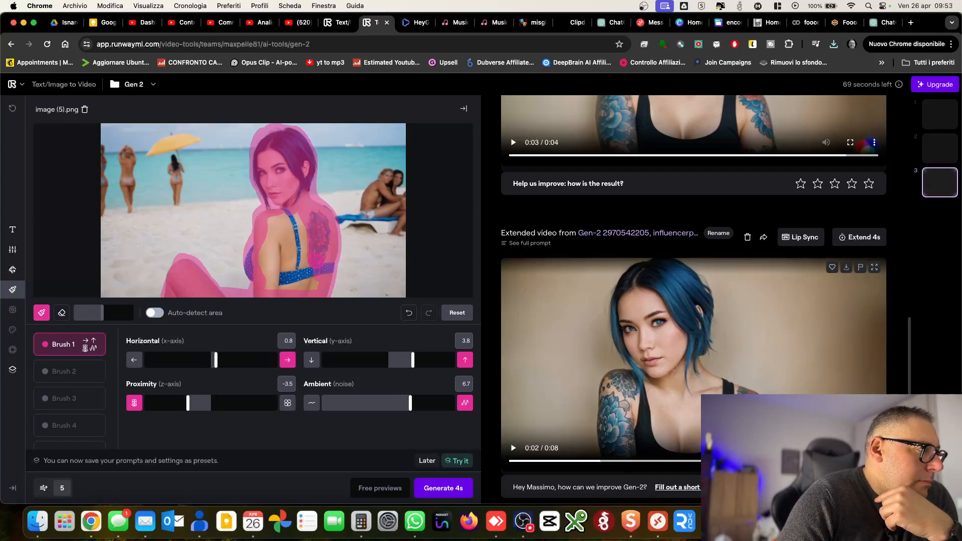
mouse_move(300, 242)
left_mouse_down()
mouse_move(278, 216)
mouse_move(269, 219)
mouse_move(298, 284)
mouse_move(290, 236)
mouse_move(298, 287)
mouse_move(270, 285)
mouse_move(274, 224)
mouse_move(293, 275)
mouse_move(270, 240)
mouse_move(259, 247)
mouse_move(261, 271)
mouse_move(268, 244)
mouse_move(246, 266)
left_mouse_up()
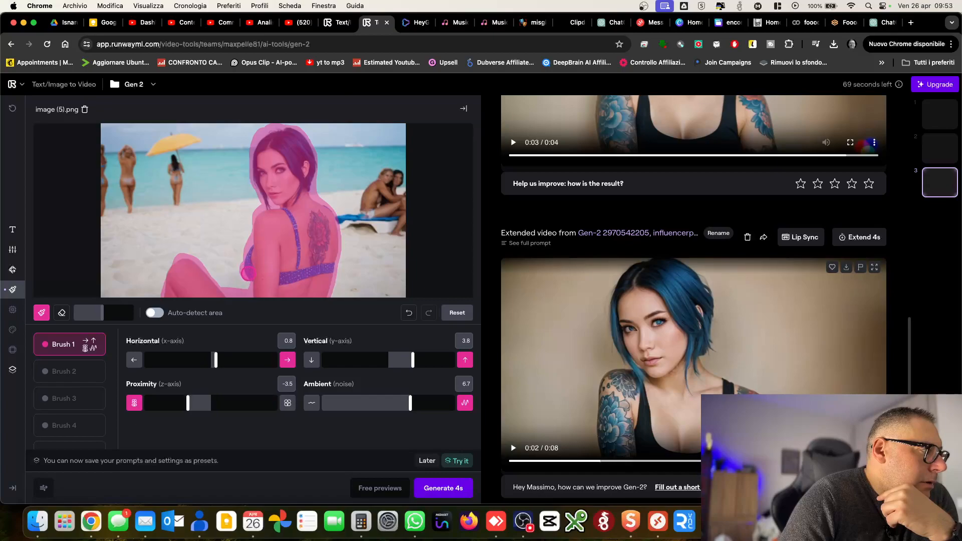
left_click(445, 488)
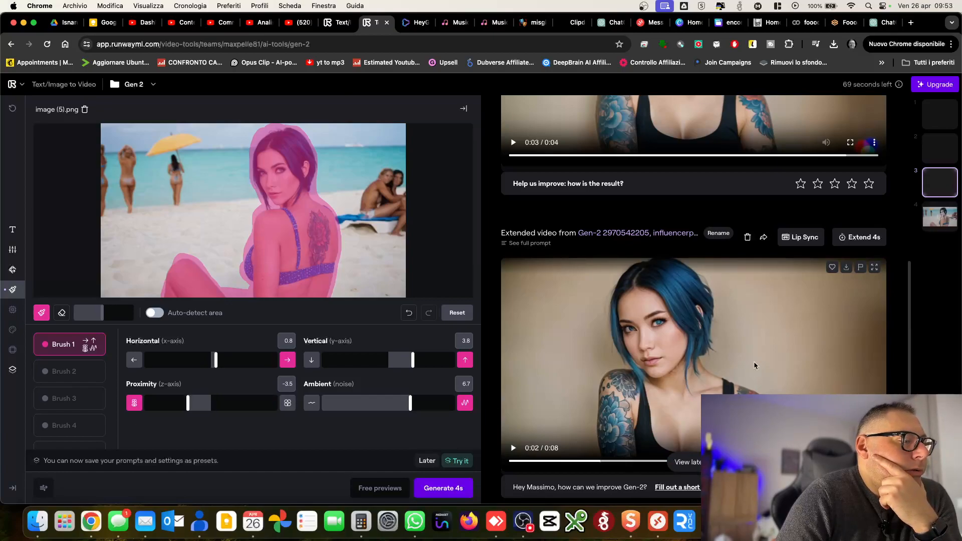
scroll(676, 385, "down", 6)
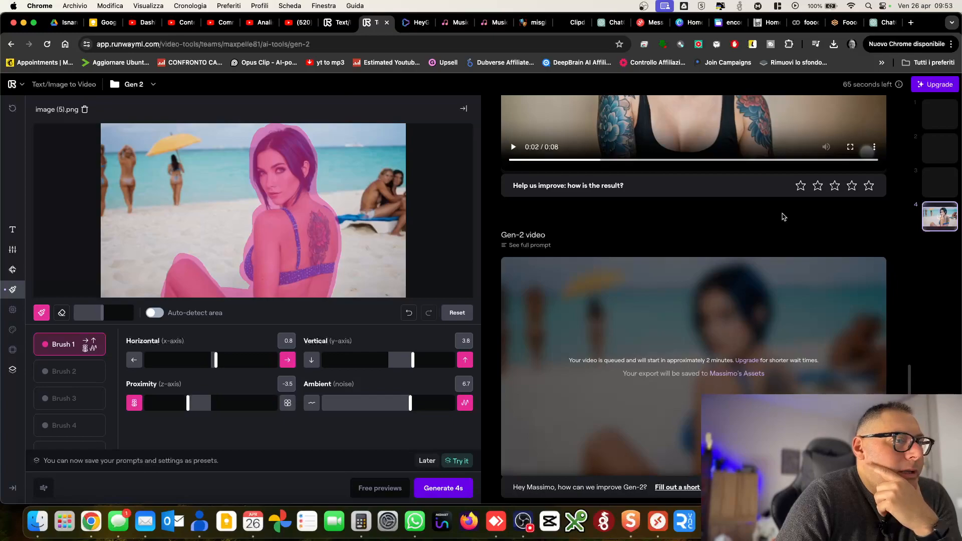